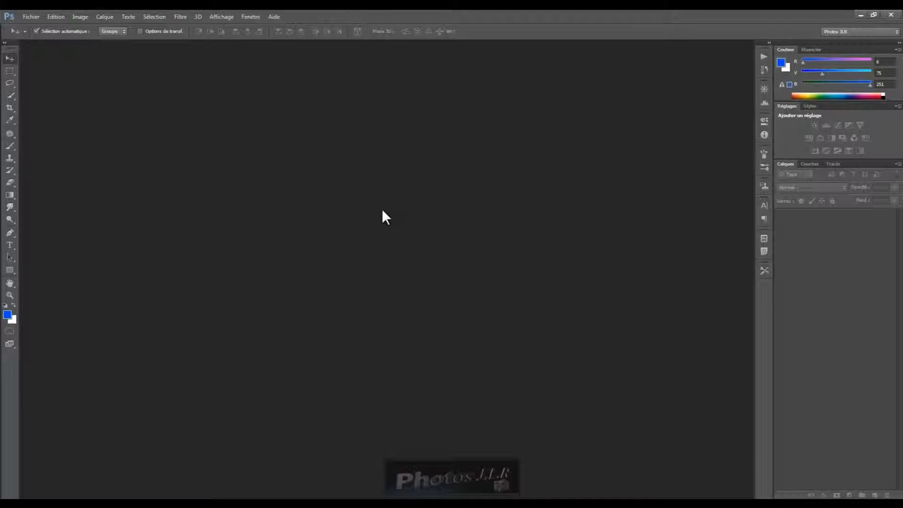
- Create a new document named "Tuto 19", 29,7 × 21 cm at 300 pixels/cm, in CMYK mode with a white background
{"action": "left_click", "coordinate": [31, 16]}
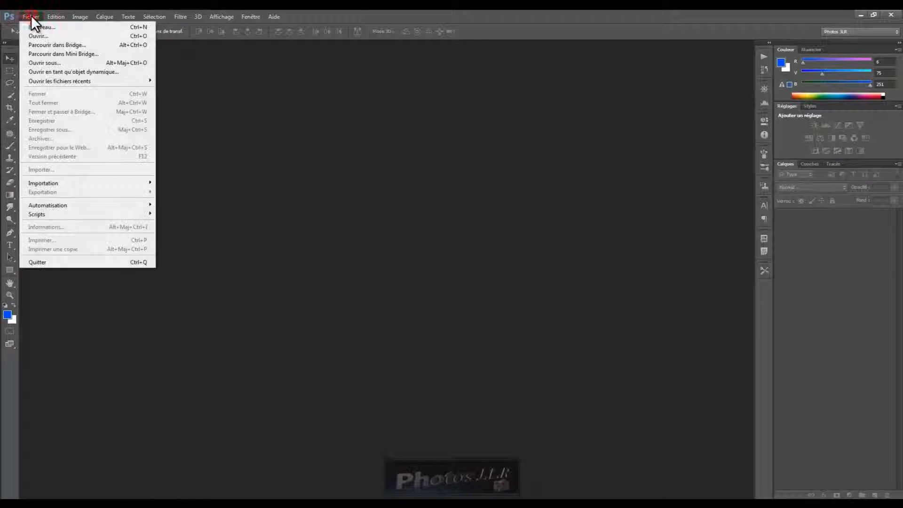
{"action": "left_click", "coordinate": [40, 26]}
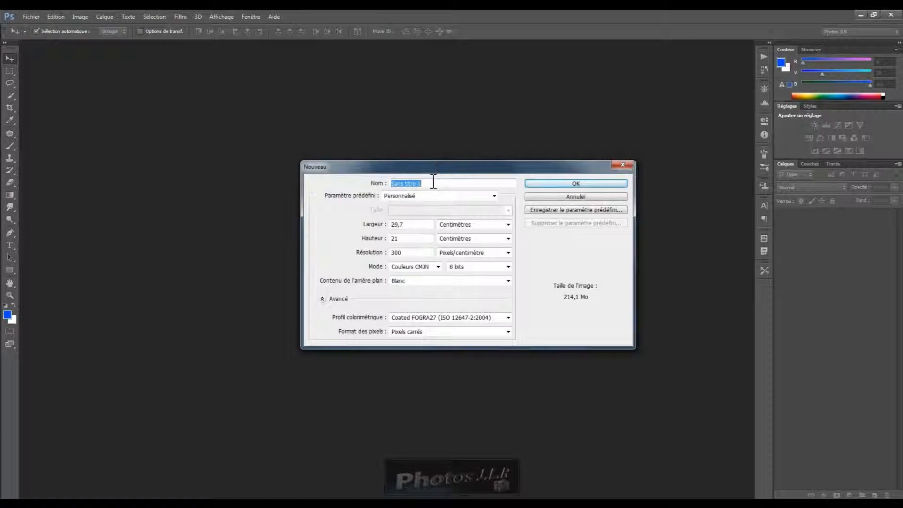
{"action": "double_click", "coordinate": [422, 183]}
{"action": "type", "text": "Tuto"}
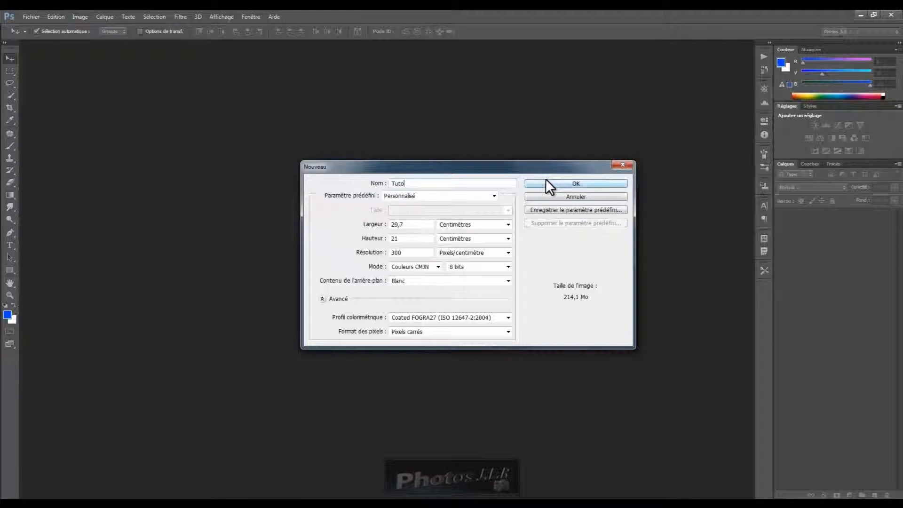
{"action": "type", "text": " 19"}
{"action": "left_click", "coordinate": [562, 182]}
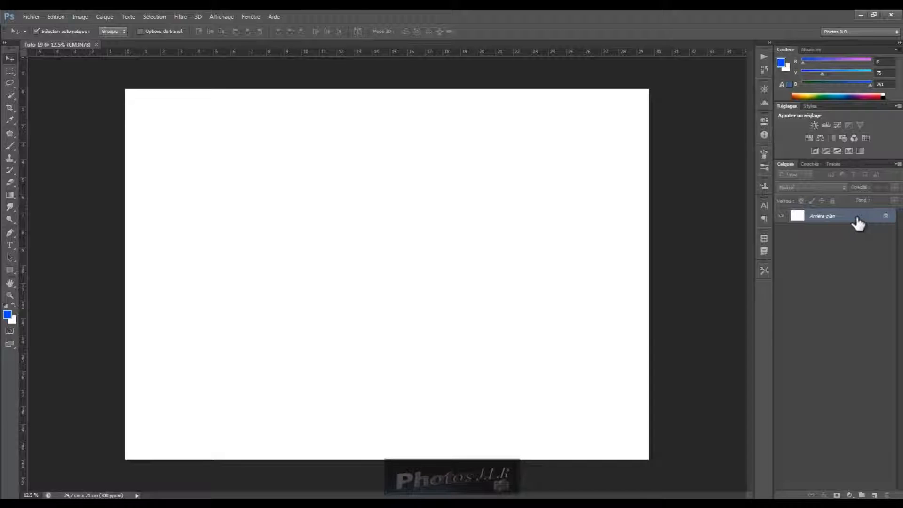
- Add a gradient fill layer named "Fond en dégradé 1" with no colour label, Normal mode and 100% opacity
{"action": "left_click", "coordinate": [105, 16]}
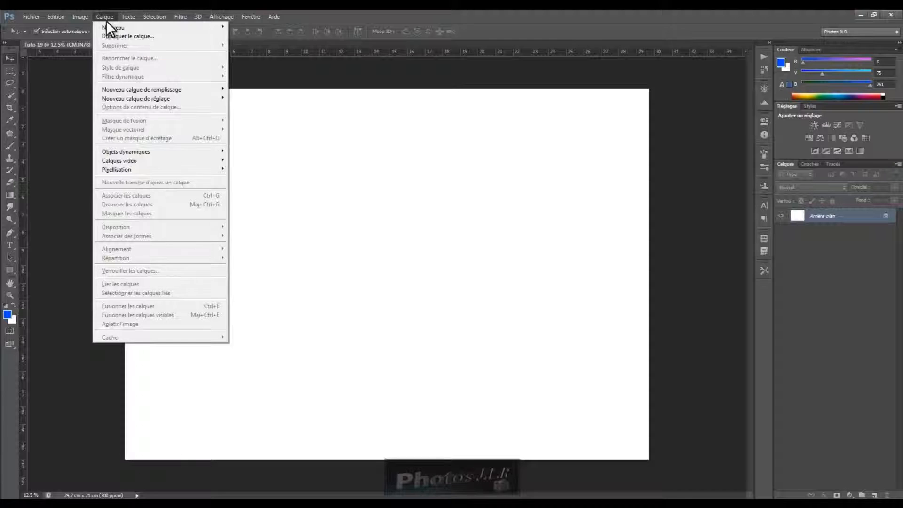
{"action": "mouse_move", "coordinate": [125, 90]}
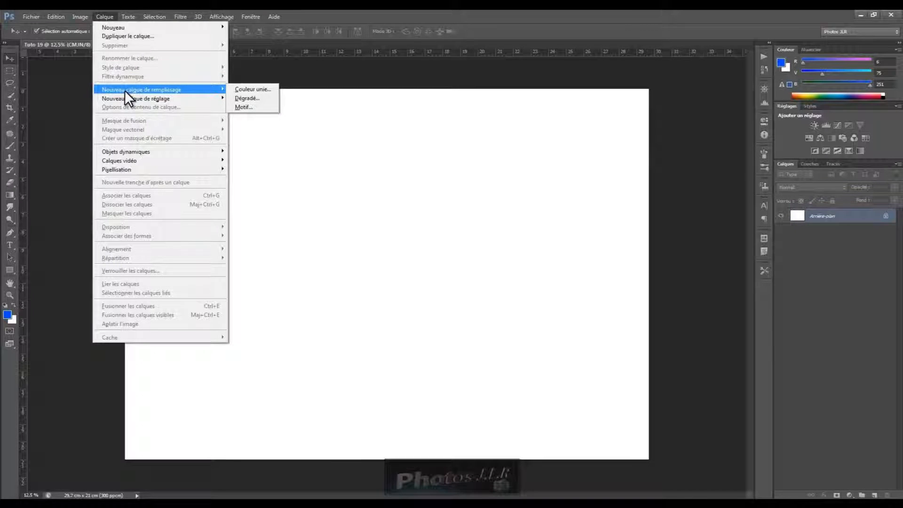
{"action": "left_click", "coordinate": [242, 98]}
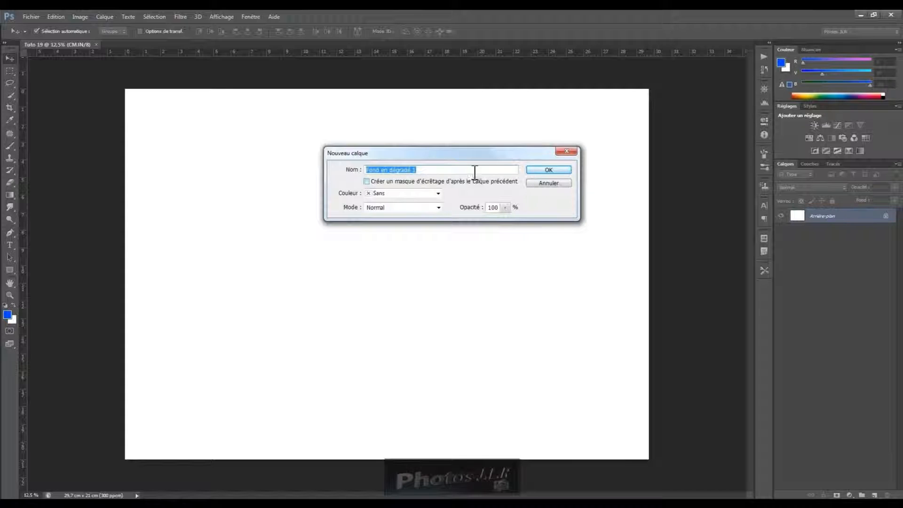
{"action": "left_click", "coordinate": [438, 193]}
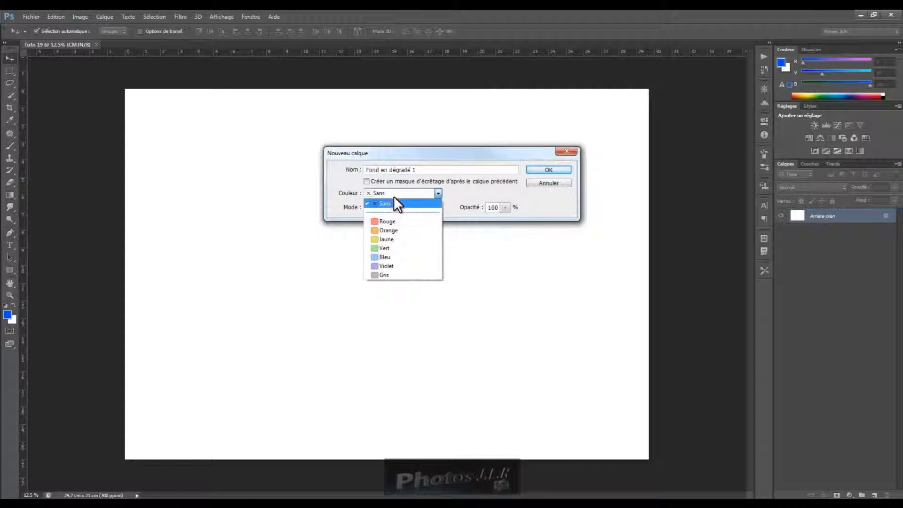
{"action": "left_click", "coordinate": [479, 191]}
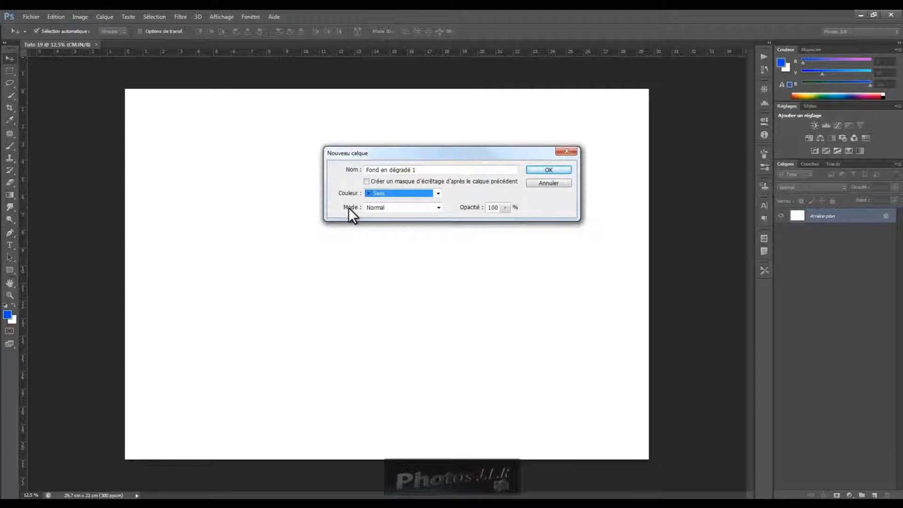
{"action": "left_click", "coordinate": [438, 207]}
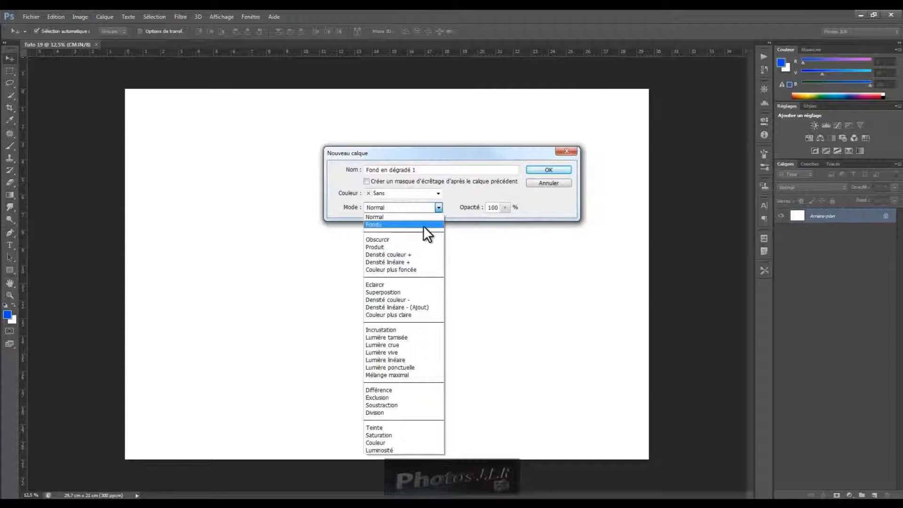
{"action": "left_click", "coordinate": [374, 215]}
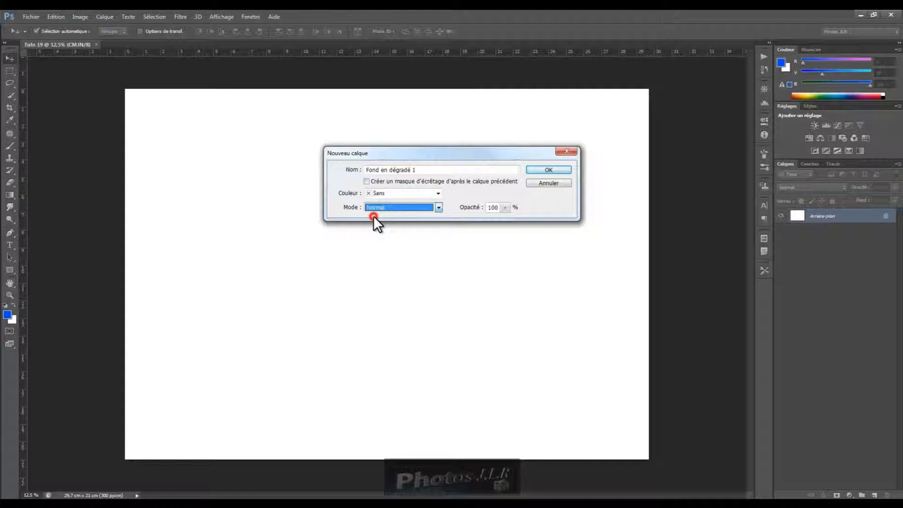
{"action": "left_click", "coordinate": [539, 169]}
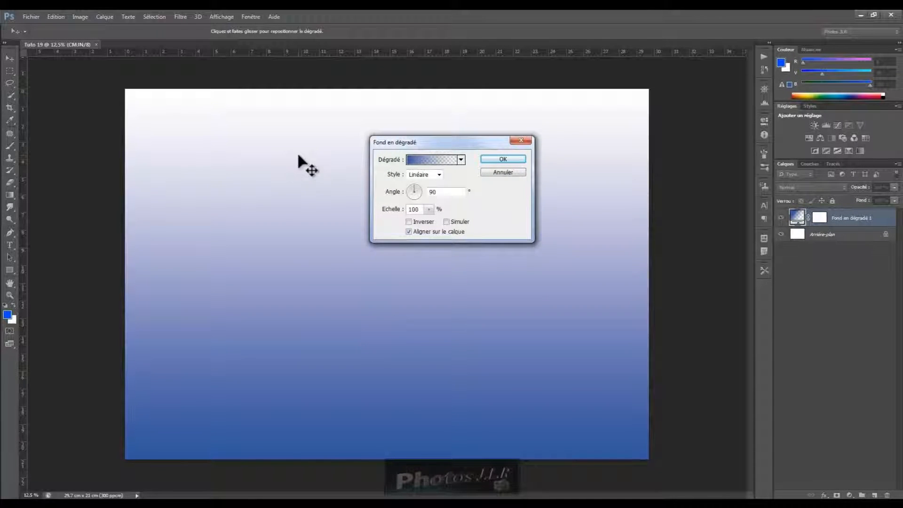
- Examine the available gradient presets and the preset library options for the gradient fill, without choosing another gradient
{"action": "left_click_drag", "start_coordinate": [484, 143], "coordinate": [470, 181]}
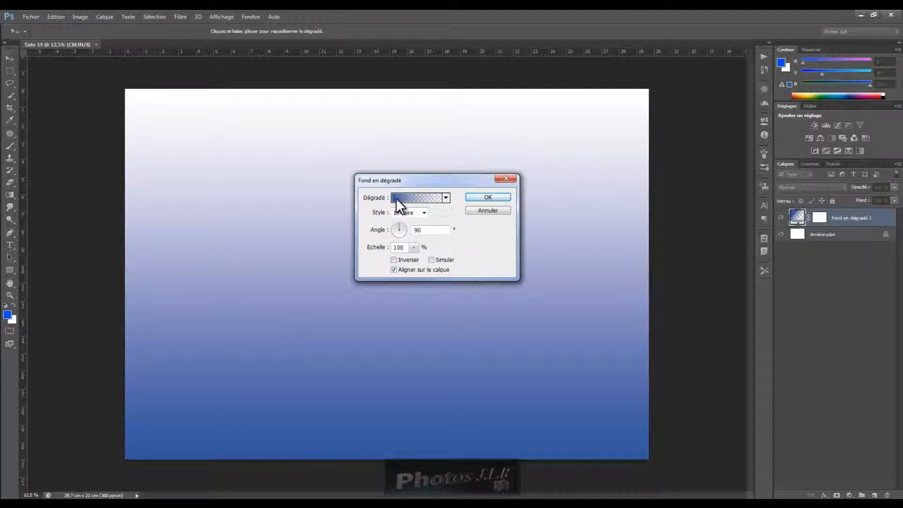
{"action": "left_click", "coordinate": [446, 198]}
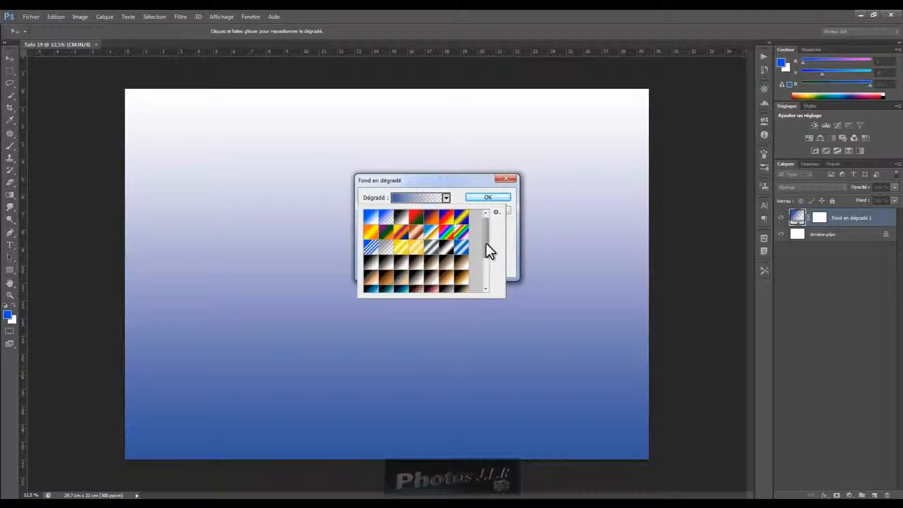
{"action": "mouse_move", "coordinate": [485, 242]}
{"action": "left_mouse_down"}
{"action": "mouse_move", "coordinate": [484, 282]}
{"action": "mouse_move", "coordinate": [485, 229]}
{"action": "left_mouse_up"}
{"action": "left_click", "coordinate": [499, 213]}
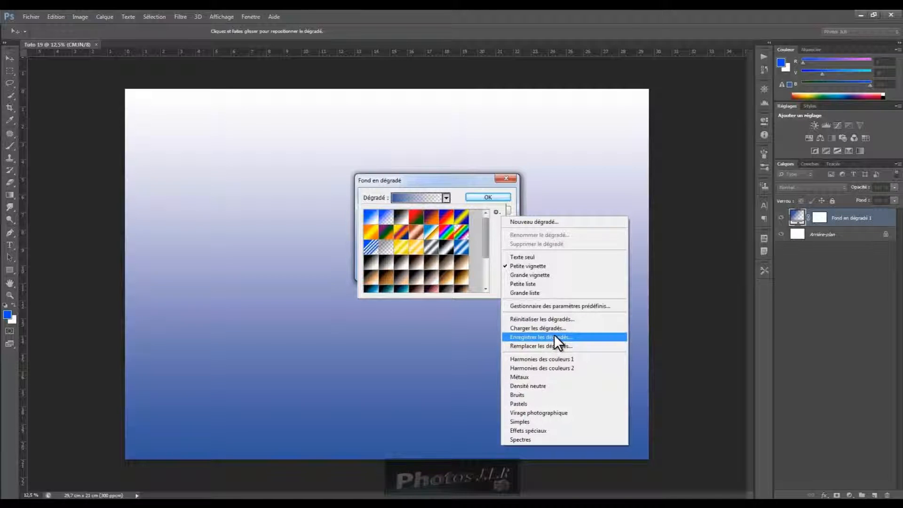
{"action": "left_click", "coordinate": [563, 98]}
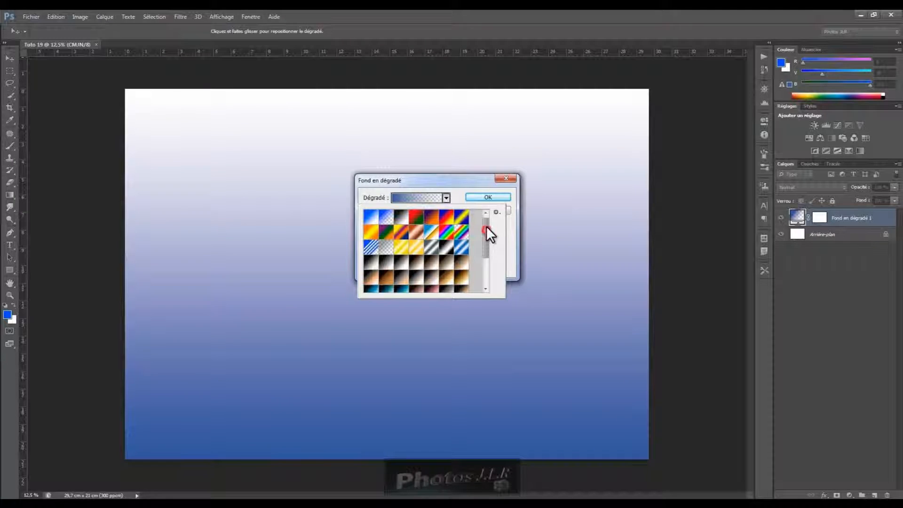
{"action": "left_click", "coordinate": [581, 201]}
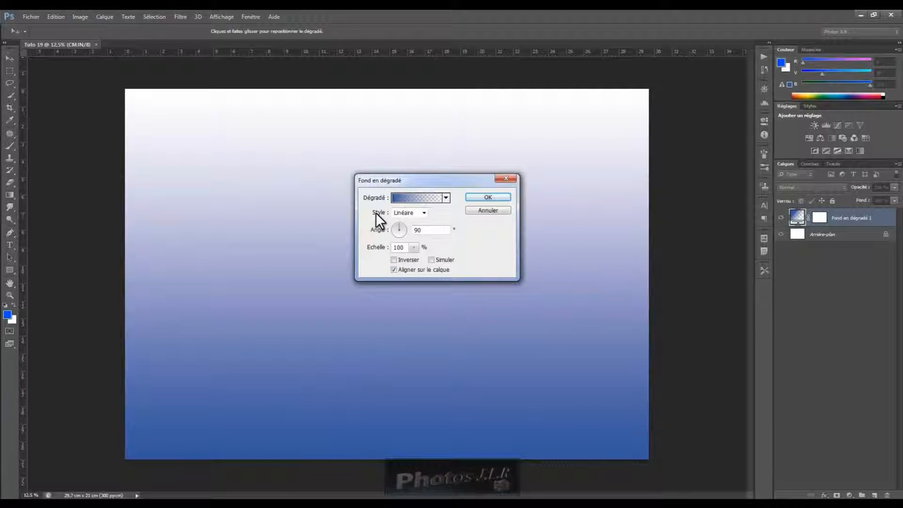
- Try the Radial, Angle, Réfléchi and Losange styles on the gradient fill, and return it to the Linéaire style
{"action": "left_click", "coordinate": [425, 212]}
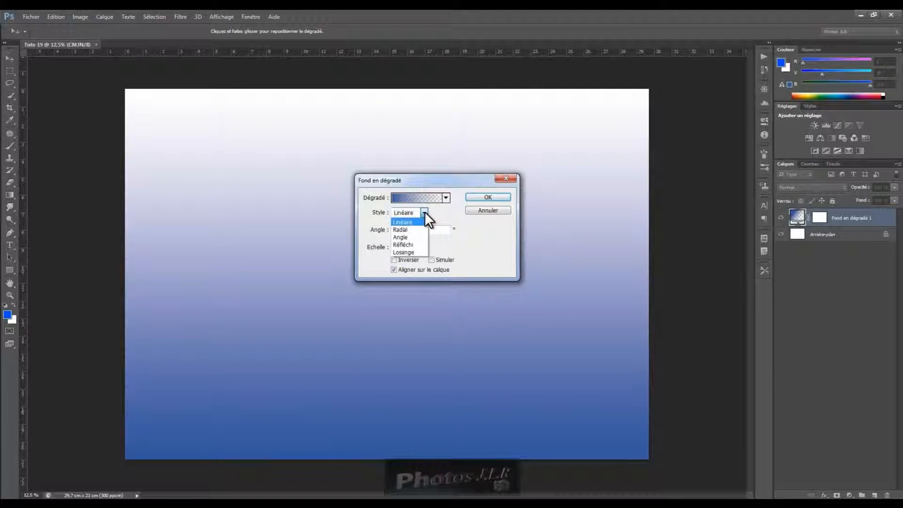
{"action": "left_click", "coordinate": [398, 230]}
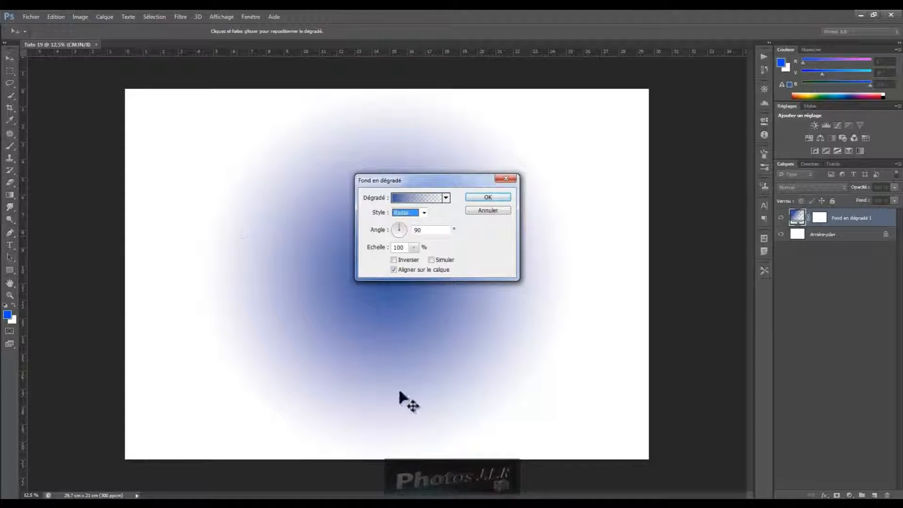
{"action": "left_click", "coordinate": [424, 213]}
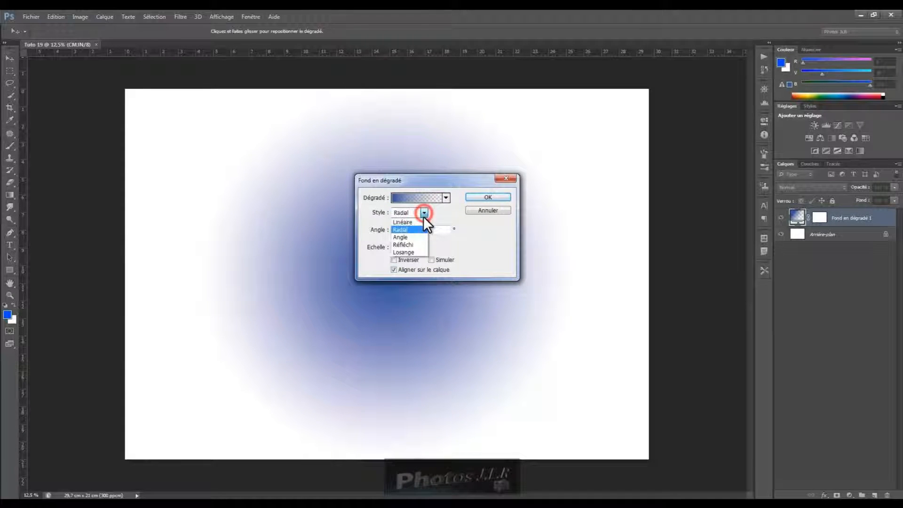
{"action": "left_click", "coordinate": [401, 237]}
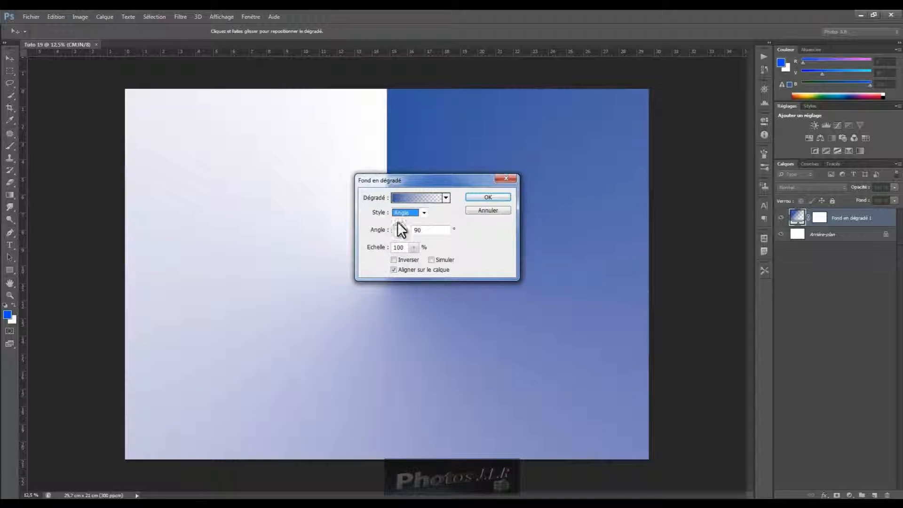
{"action": "left_click", "coordinate": [424, 213]}
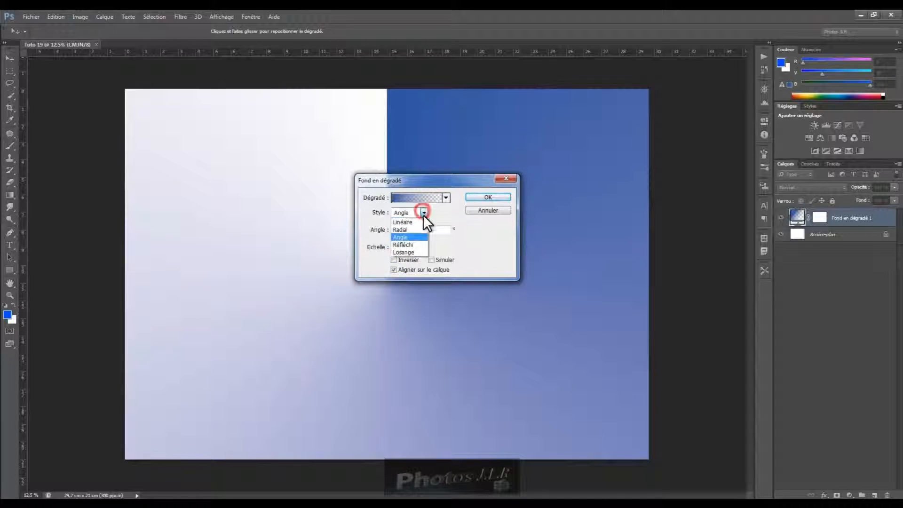
{"action": "left_click", "coordinate": [410, 244]}
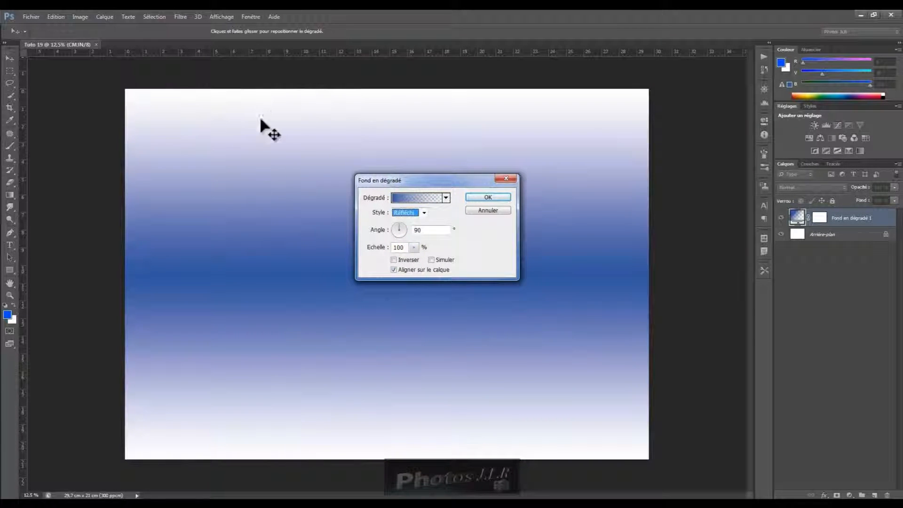
{"action": "left_click", "coordinate": [424, 213]}
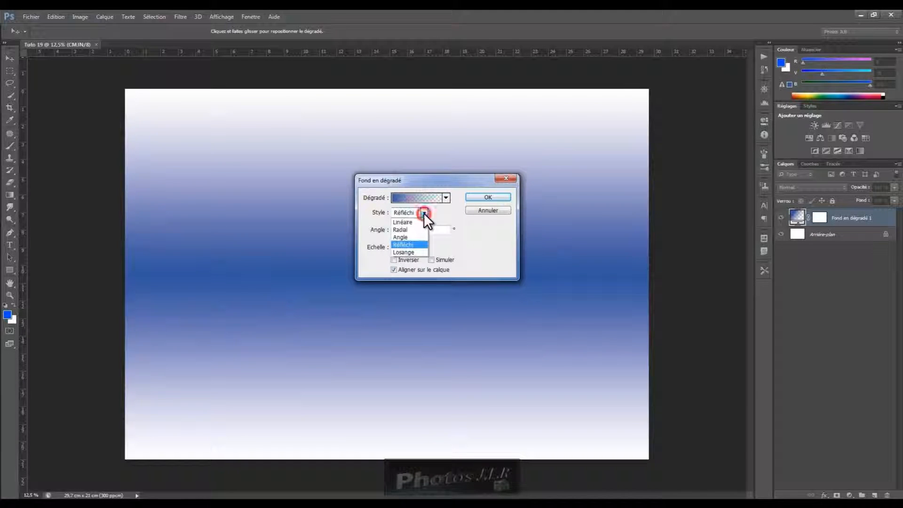
{"action": "left_click", "coordinate": [407, 252]}
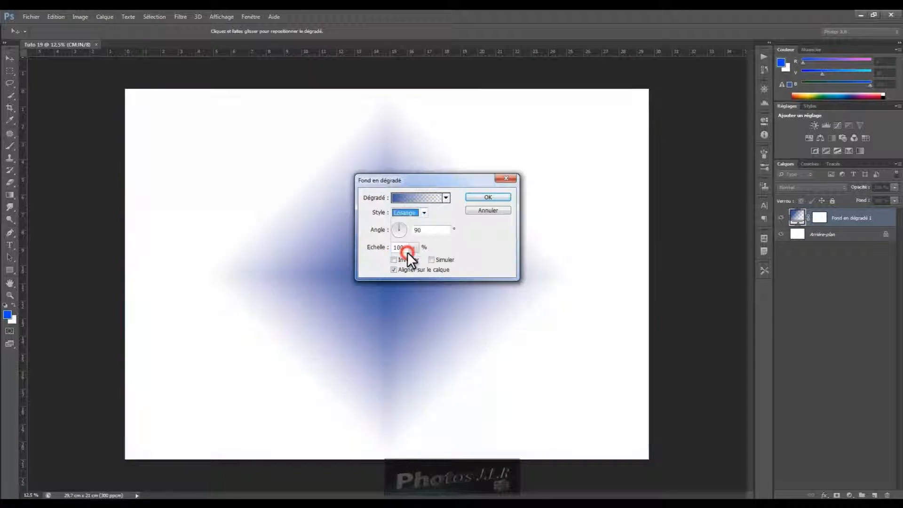
{"action": "left_click", "coordinate": [425, 211]}
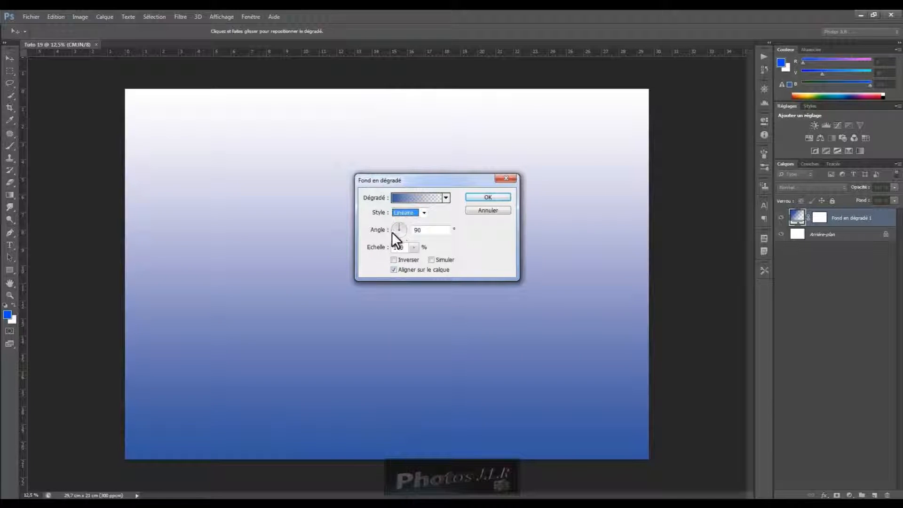
- Try an angle of 66,37° and a scale of 456% on the linear gradient fill
{"action": "mouse_move", "coordinate": [400, 222]}
{"action": "left_mouse_down"}
{"action": "mouse_move", "coordinate": [395, 237]}
{"action": "mouse_move", "coordinate": [403, 221]}
{"action": "left_mouse_up"}
{"action": "left_click_drag", "start_coordinate": [495, 133], "coordinate": [411, 184]}
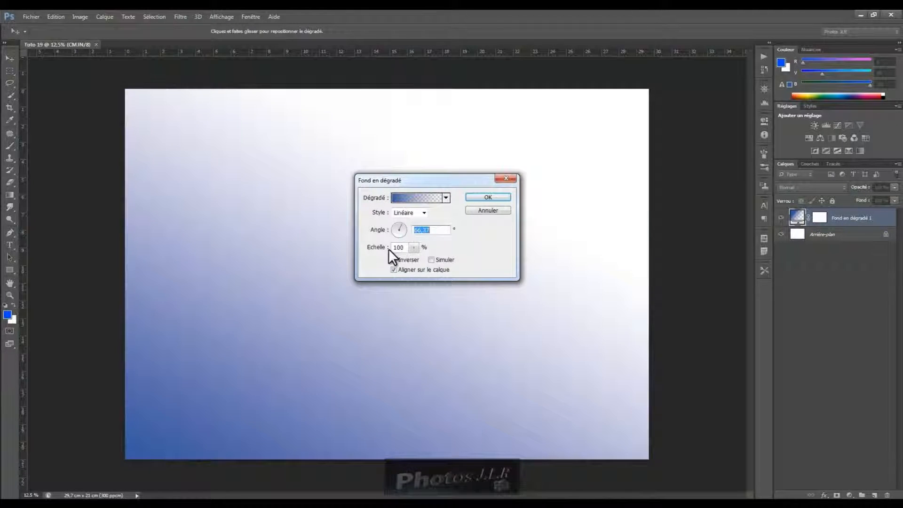
{"action": "left_click", "coordinate": [413, 247]}
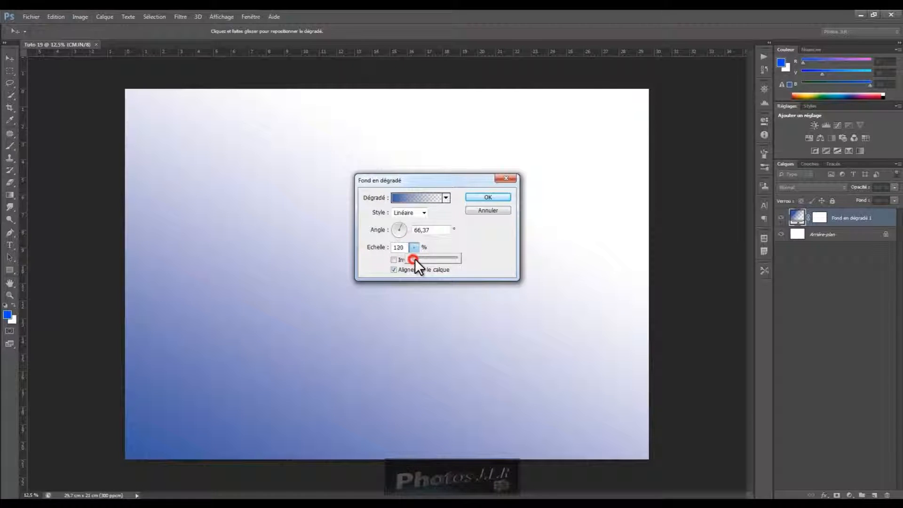
{"action": "mouse_move", "coordinate": [426, 259]}
{"action": "left_mouse_down"}
{"action": "mouse_move", "coordinate": [440, 259]}
{"action": "mouse_move", "coordinate": [410, 260]}
{"action": "mouse_move", "coordinate": [430, 258]}
{"action": "left_mouse_up"}
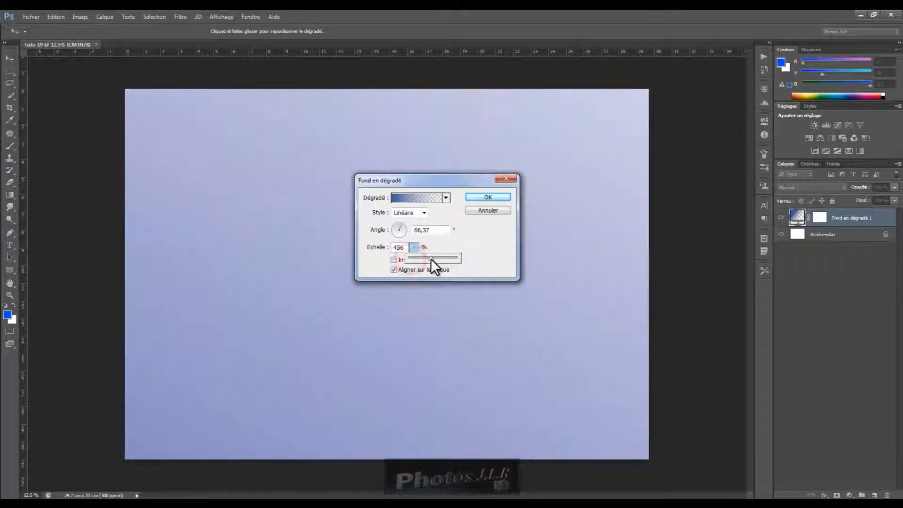
- Set the gradient fill's angle to 90° and its scale to 80%
{"action": "left_click", "coordinate": [399, 225]}
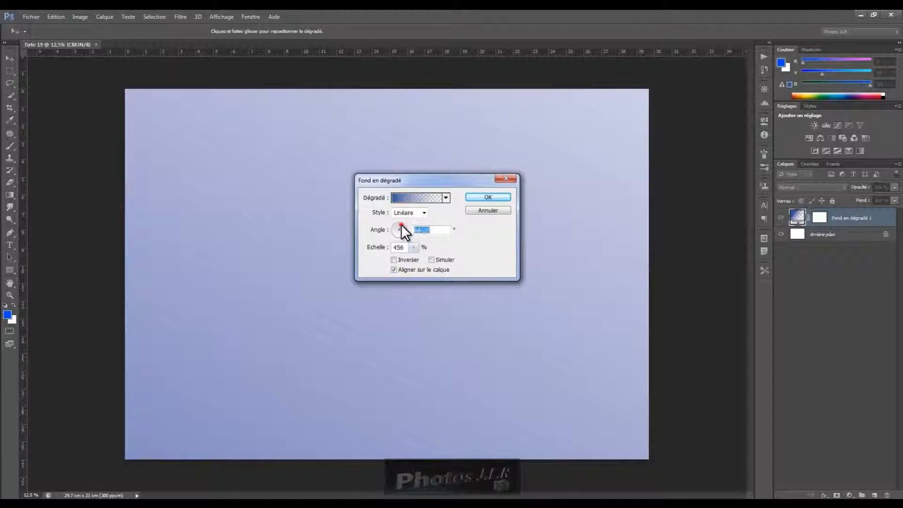
{"action": "left_click", "coordinate": [397, 224]}
{"action": "left_click_drag", "start_coordinate": [397, 224], "coordinate": [399, 224]}
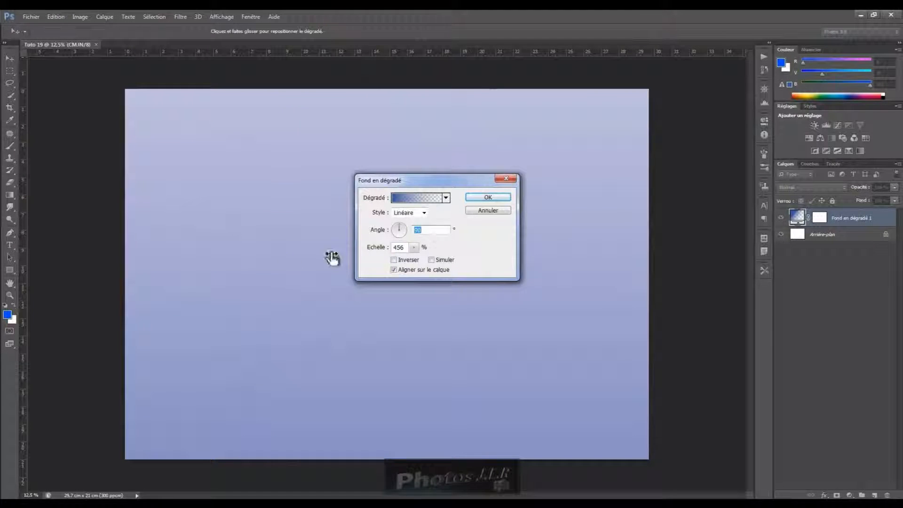
{"action": "mouse_move", "coordinate": [410, 250]}
{"action": "left_mouse_down"}
{"action": "mouse_move", "coordinate": [413, 258]}
{"action": "mouse_move", "coordinate": [396, 259]}
{"action": "left_mouse_up"}
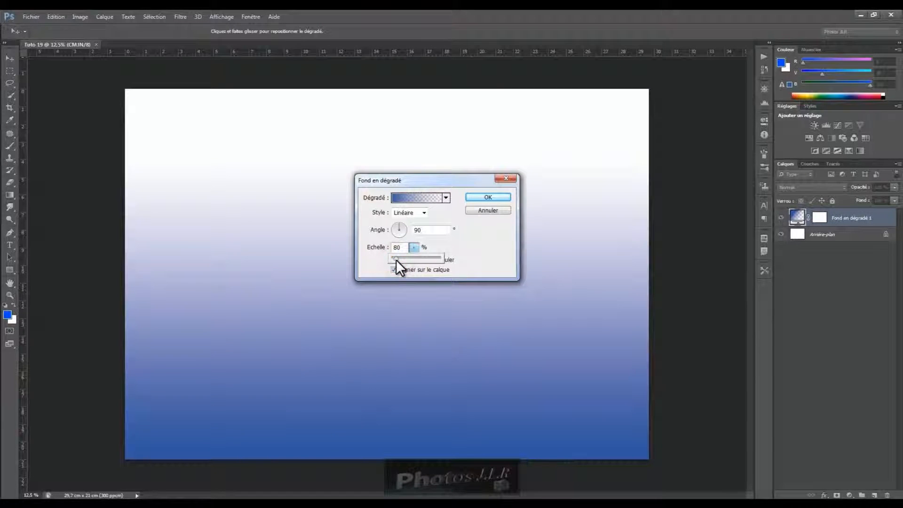
{"action": "left_click", "coordinate": [303, 206]}
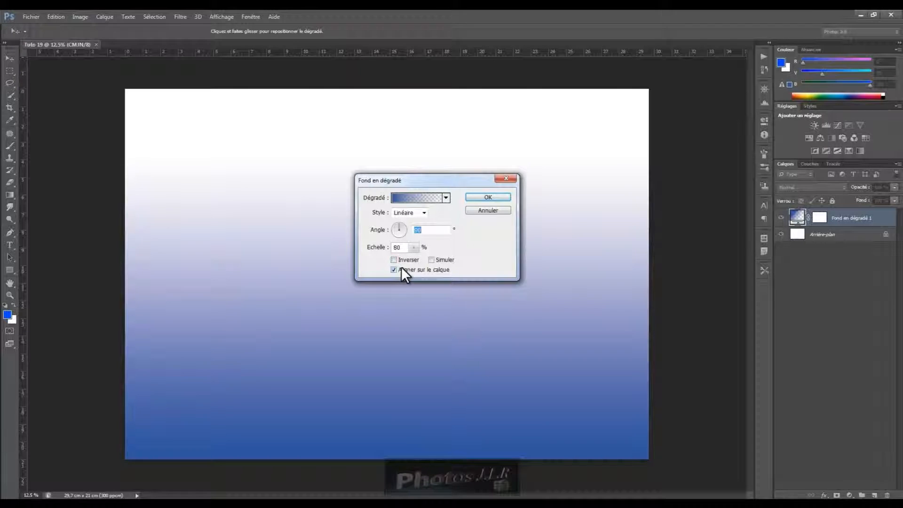
- Preview the gradient fill with its colours inverted, and turn the inversion back off
{"action": "left_click", "coordinate": [393, 260]}
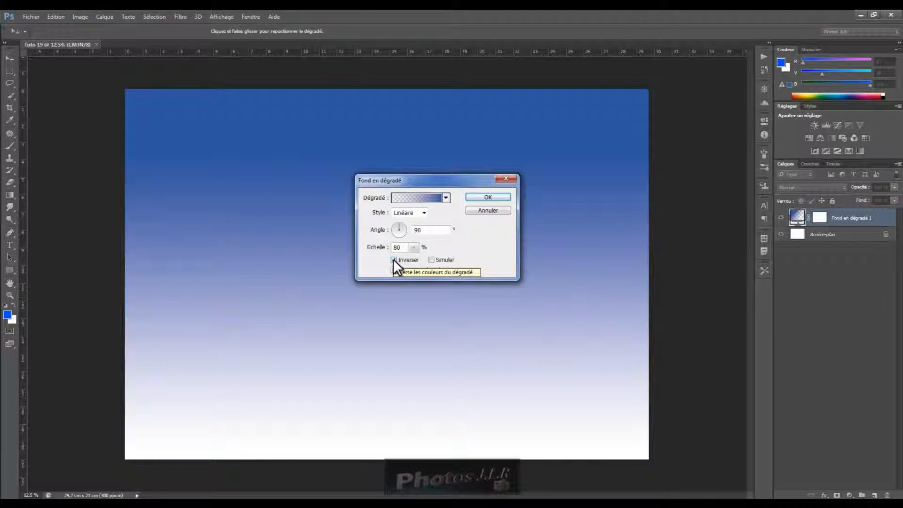
{"action": "left_click", "coordinate": [393, 259]}
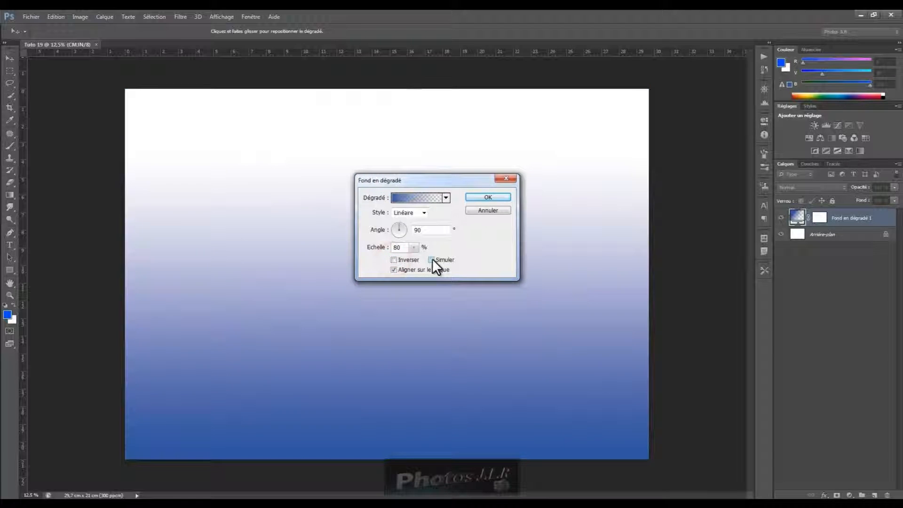
- Toggle the gradient fill's Simuler preview off and on, toggle Aligner sur le calque, and apply the gradient fill
{"action": "left_click", "coordinate": [431, 260]}
{"action": "left_click", "coordinate": [431, 259]}
{"action": "left_click", "coordinate": [394, 270]}
{"action": "left_click", "coordinate": [489, 196]}
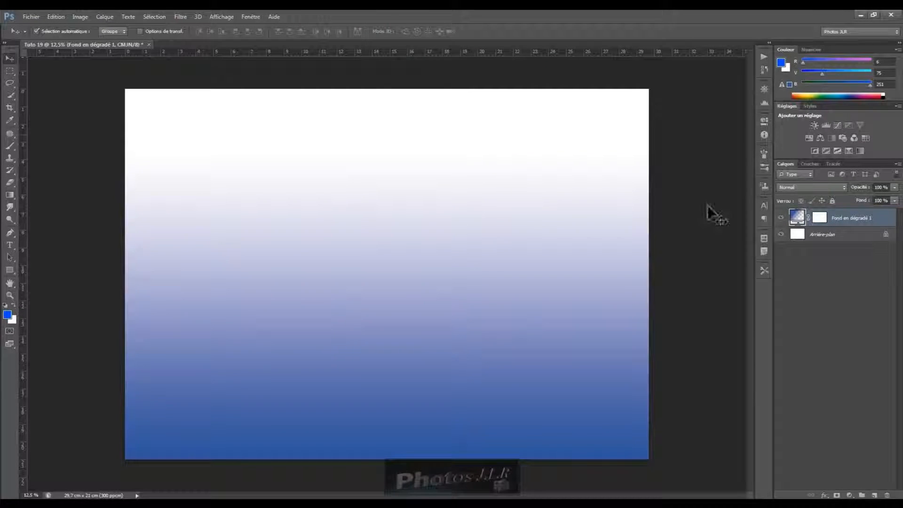
- Select the gradient fill layer's mask, and swap the foreground and background colours twice
{"action": "left_click", "coordinate": [820, 218]}
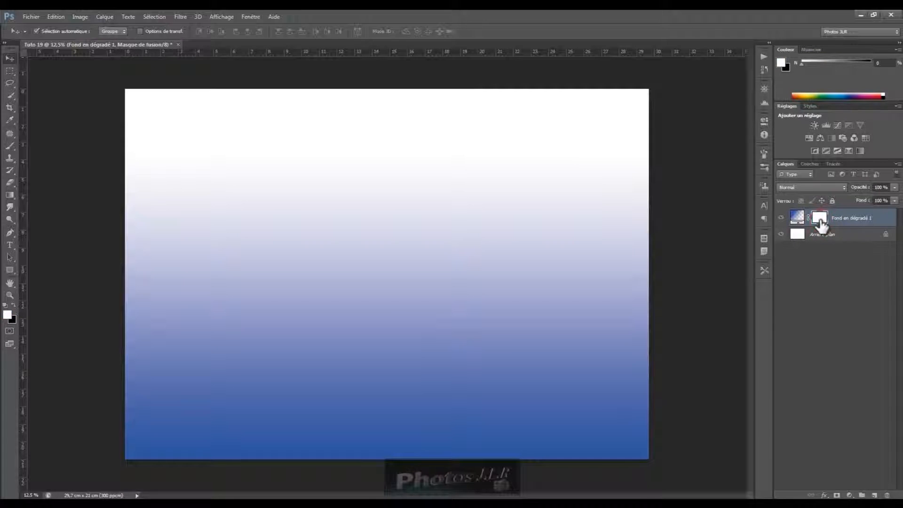
{"action": "left_click", "coordinate": [13, 305]}
{"action": "left_click", "coordinate": [13, 305]}
- Choose the Arial font in Italic style for the Text tool, and view the available font sizes
{"action": "left_click", "coordinate": [10, 244]}
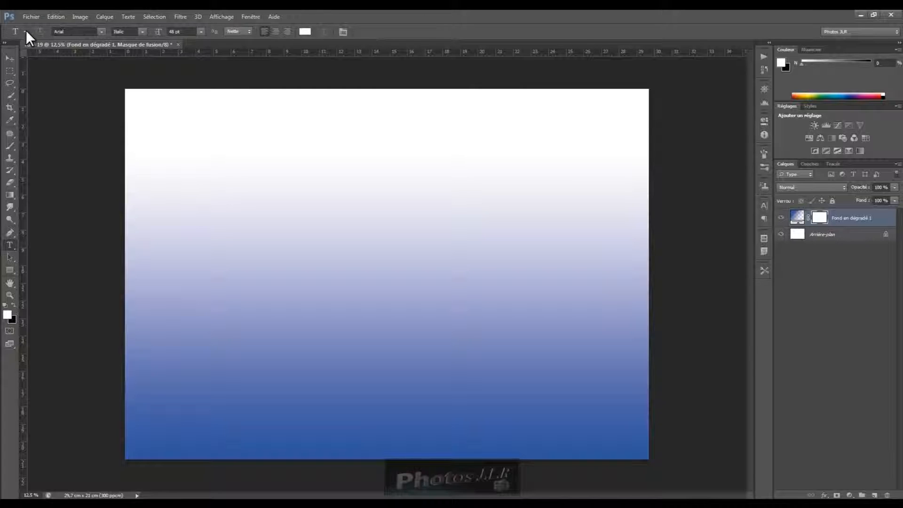
{"action": "left_click", "coordinate": [102, 32]}
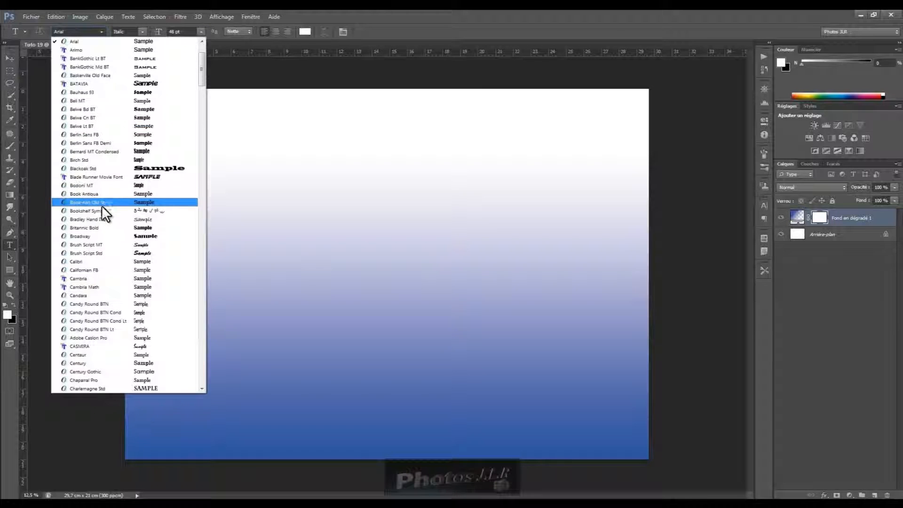
{"action": "mouse_move", "coordinate": [203, 56]}
{"action": "left_mouse_down"}
{"action": "mouse_move", "coordinate": [202, 44]}
{"action": "mouse_move", "coordinate": [197, 352]}
{"action": "mouse_move", "coordinate": [199, 48]}
{"action": "left_mouse_up"}
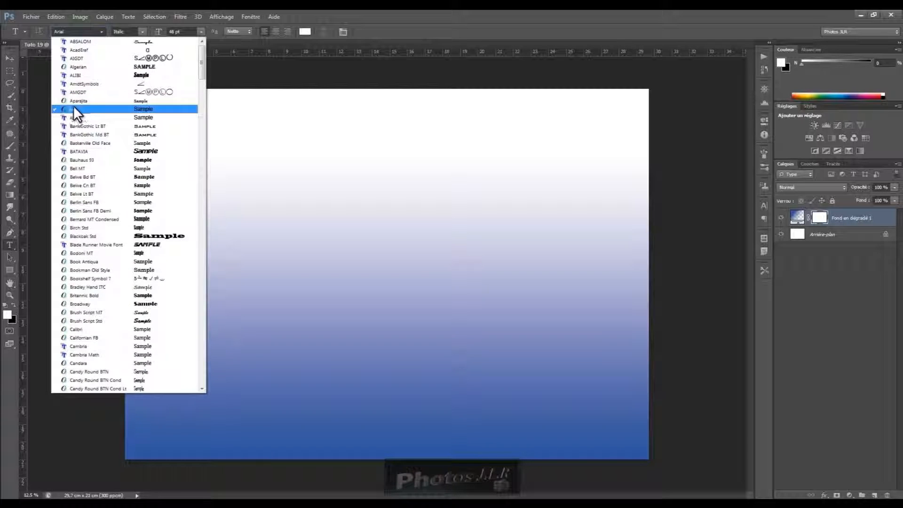
{"action": "left_click", "coordinate": [73, 109]}
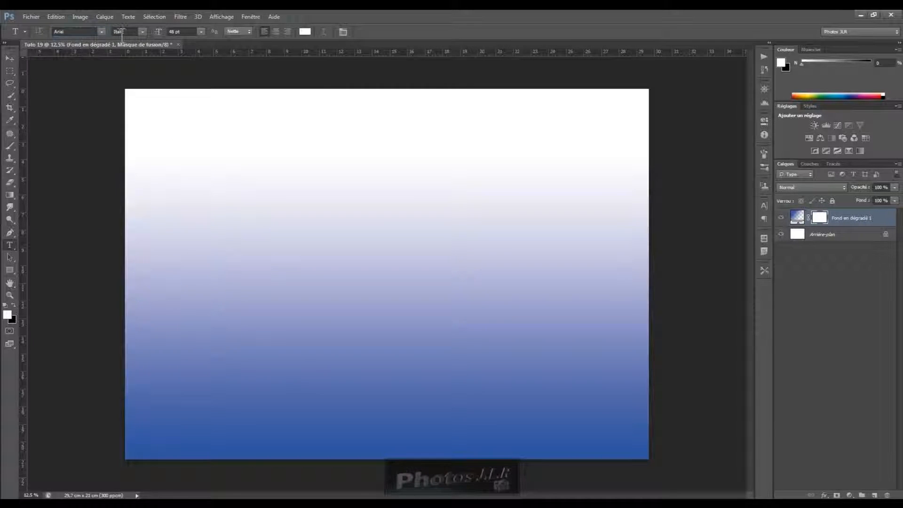
{"action": "left_click", "coordinate": [142, 31]}
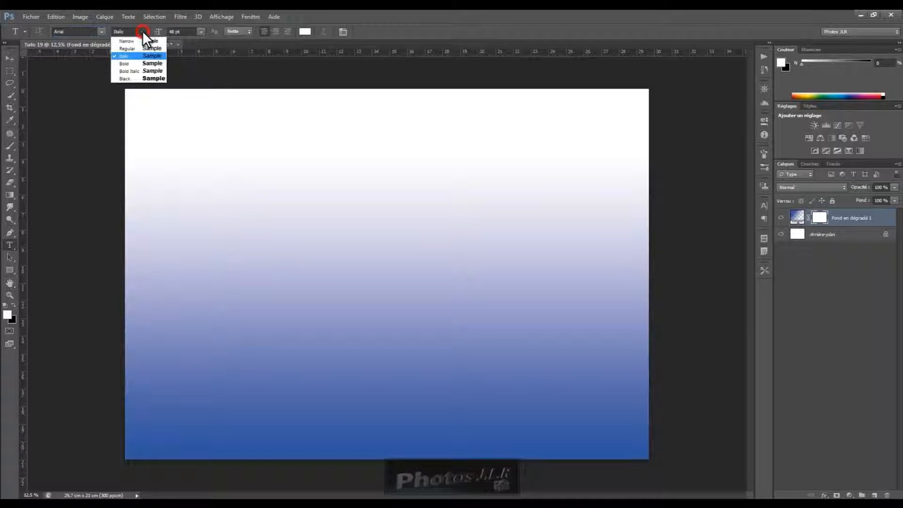
{"action": "left_click", "coordinate": [122, 55]}
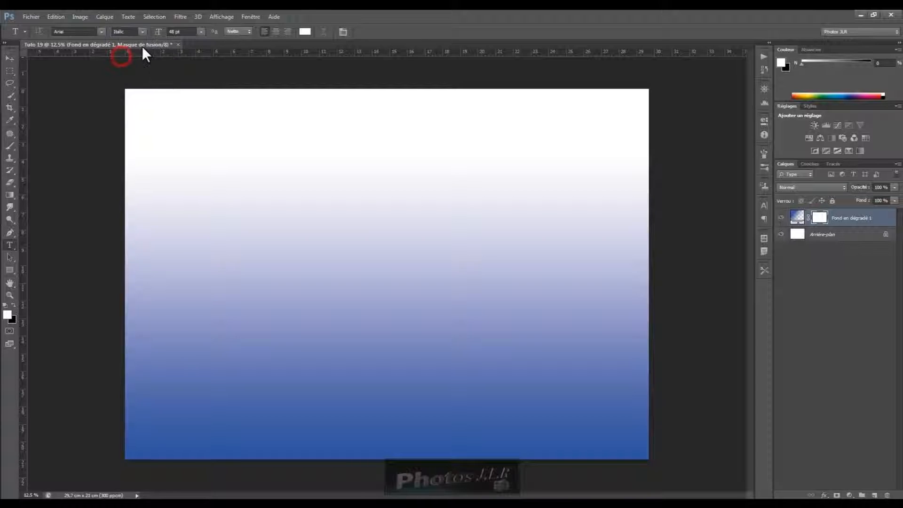
{"action": "left_click", "coordinate": [202, 31]}
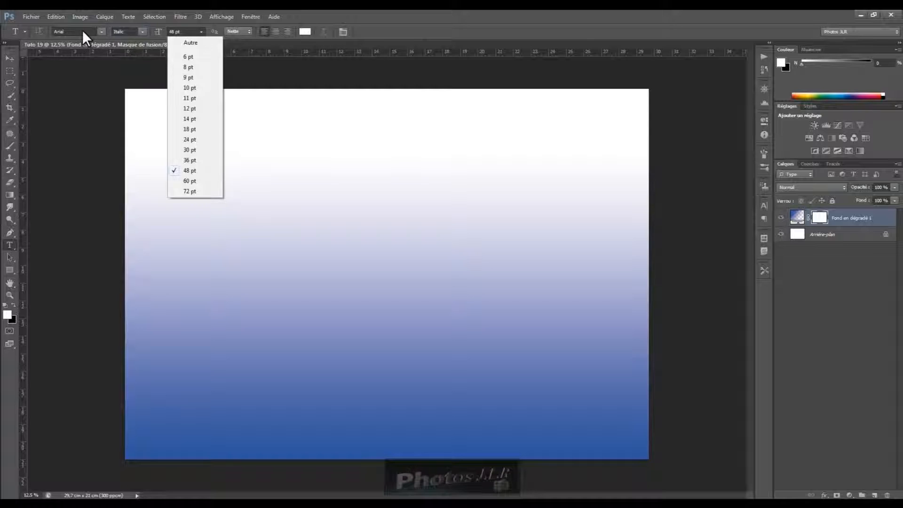
{"action": "left_click", "coordinate": [142, 31]}
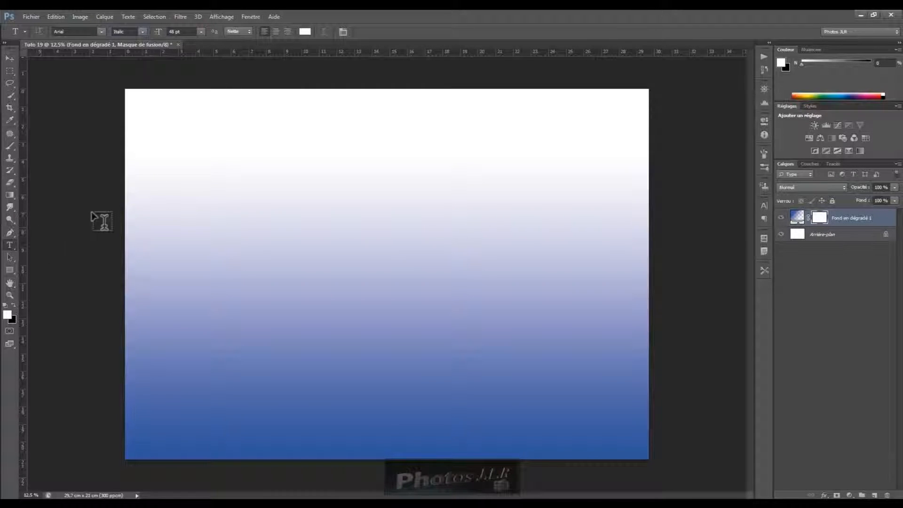
- Set the text colour to a very dark green
{"action": "left_click", "coordinate": [305, 33]}
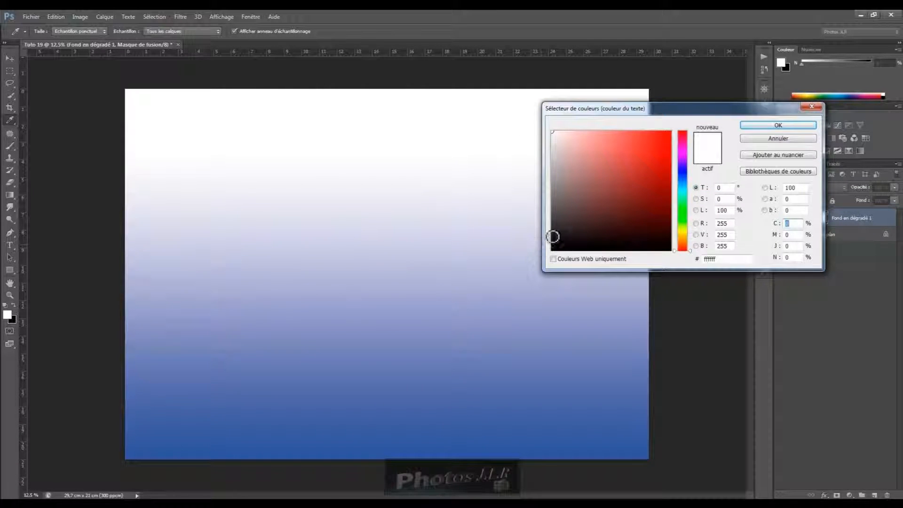
{"action": "left_click", "coordinate": [559, 213]}
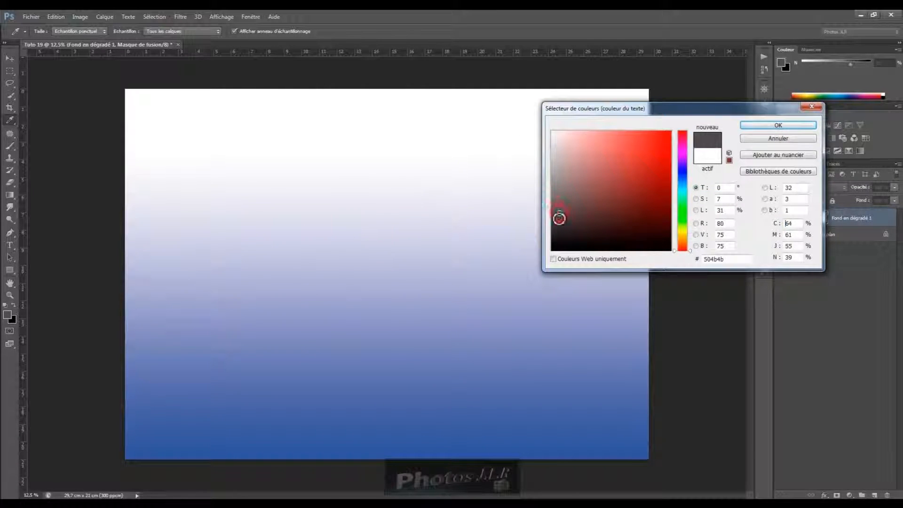
{"action": "left_click", "coordinate": [564, 225]}
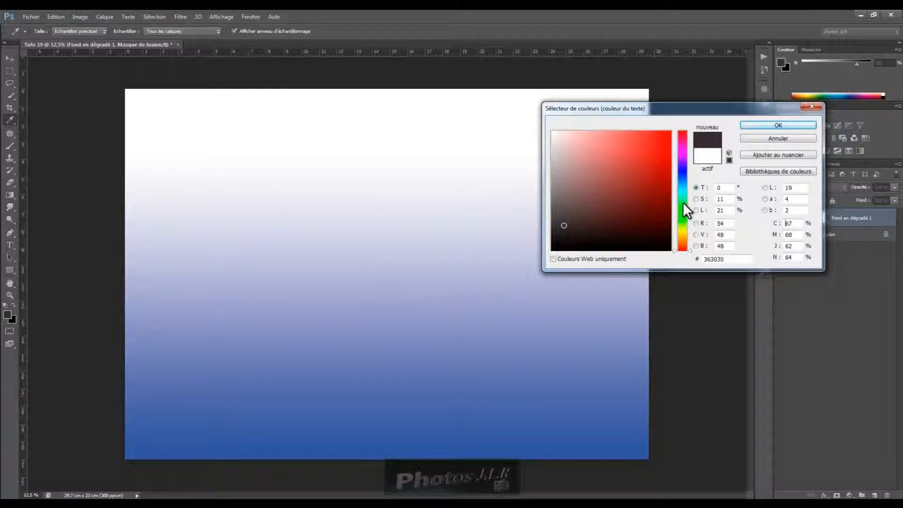
{"action": "left_click", "coordinate": [683, 202]}
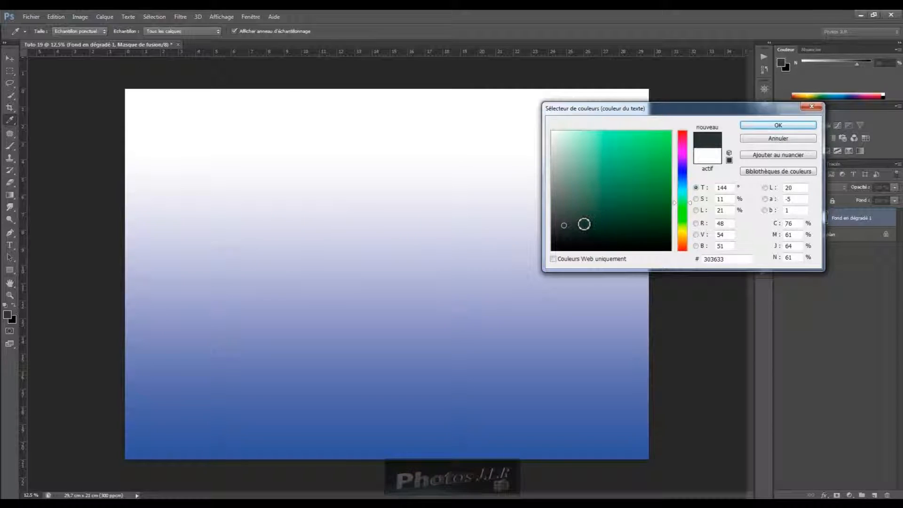
{"action": "left_click", "coordinate": [577, 223]}
{"action": "left_click", "coordinate": [583, 220]}
{"action": "left_click", "coordinate": [761, 124]}
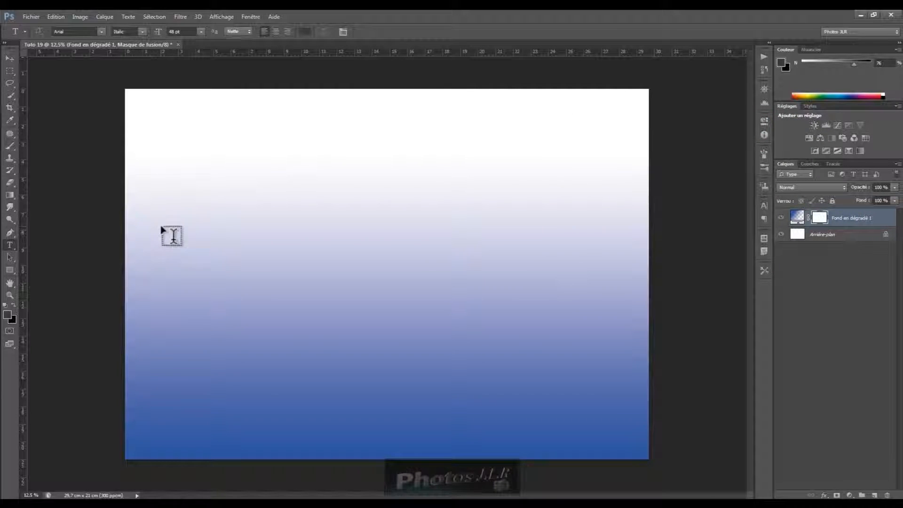
- Add the text "Photos-JLR" in the upper left part of the canvas, and save the document as Tuto 19.psd
{"action": "left_click", "coordinate": [195, 180]}
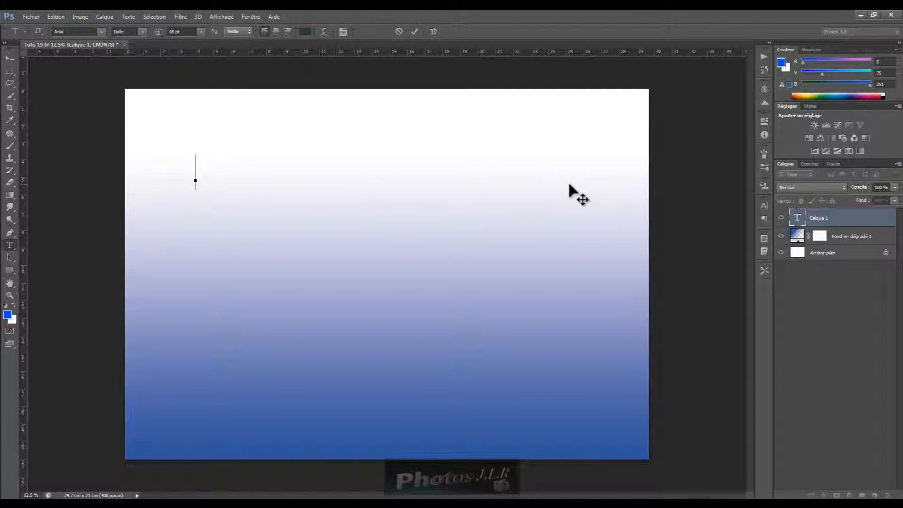
{"action": "type", "text": "Photo"}
{"action": "type", "text": "s"}
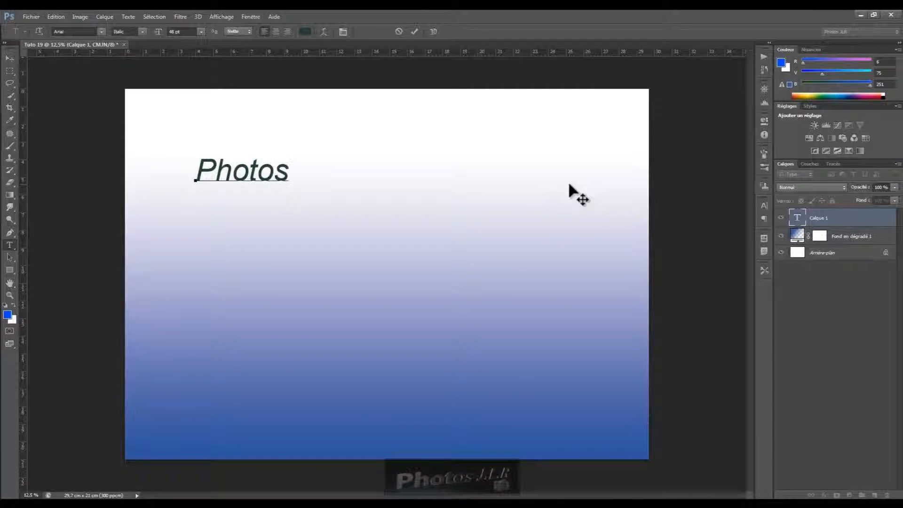
{"action": "type", "text": "-JLR"}
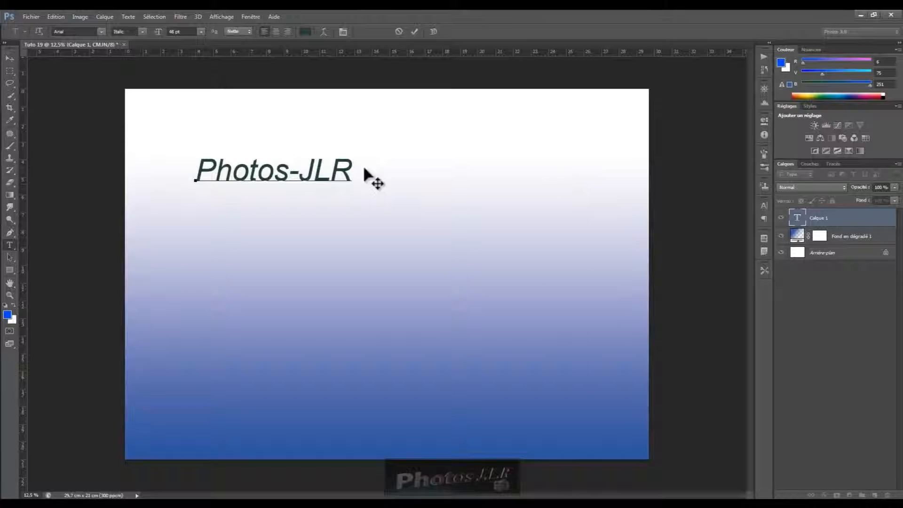
{"action": "key", "text": "ctrl+s"}
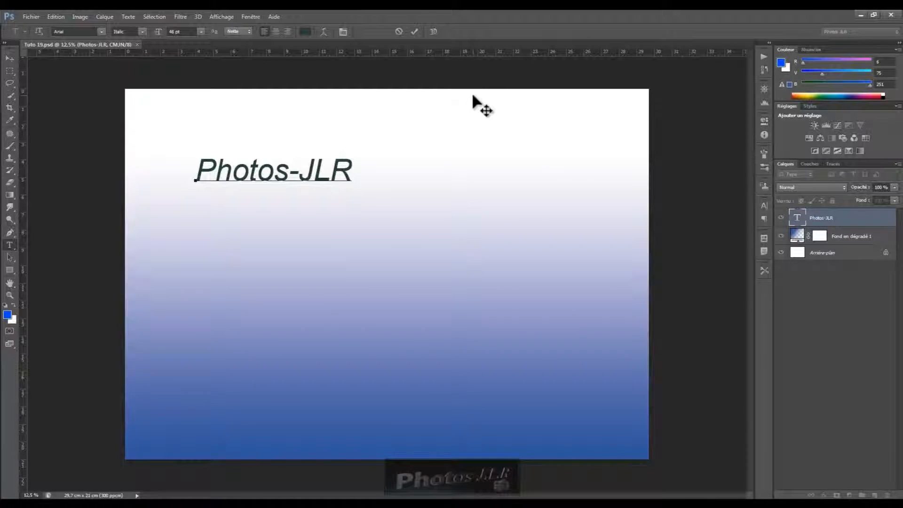
{"action": "key", "text": "ctrl+Return"}
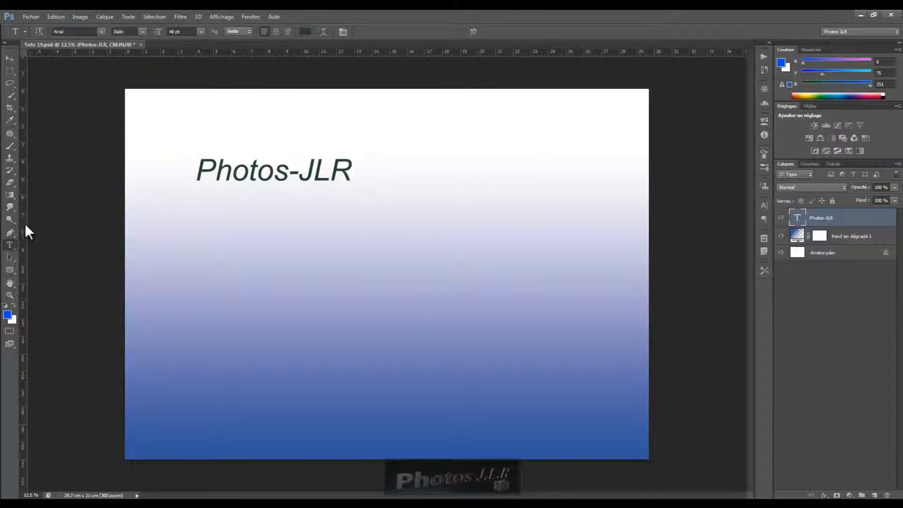
- Add a separate text layer reading "Didacticiels Photoshop" below the "Photos-JLR" text
{"action": "left_click", "coordinate": [264, 245]}
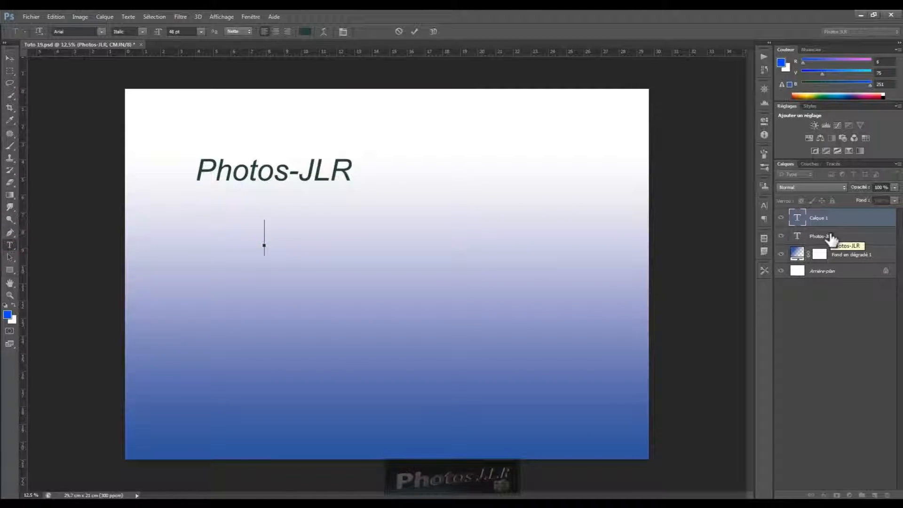
{"action": "type", "text": "Dida"}
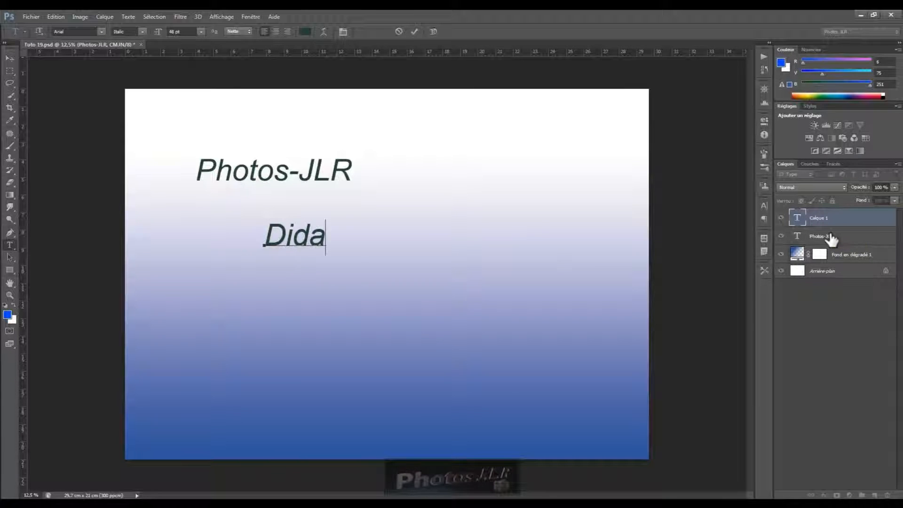
{"action": "type", "text": "cticiels"}
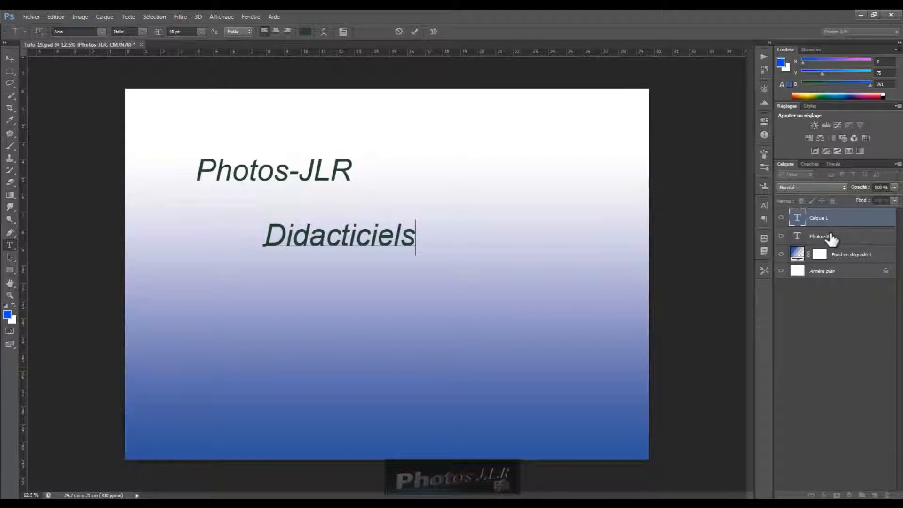
{"action": "type", "text": " p"}
{"action": "key", "text": "BackSpace"}
{"action": "type", "text": "Ph oto"}
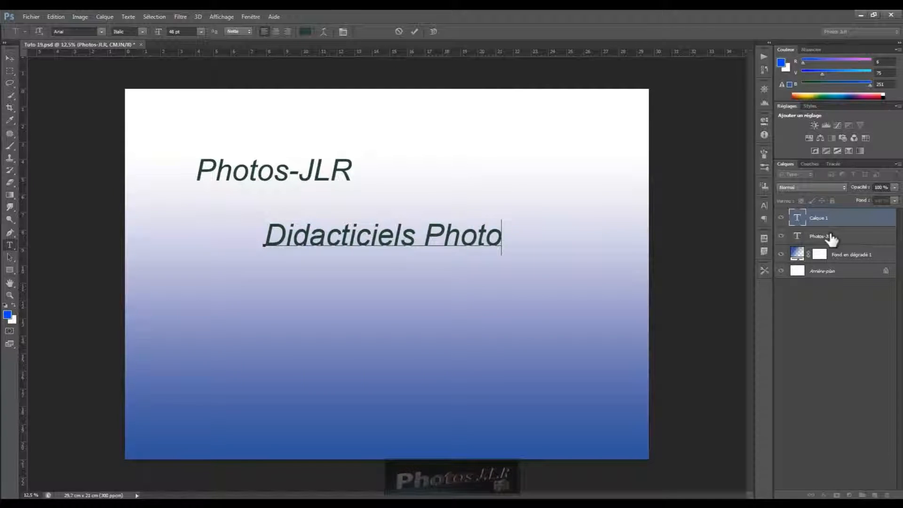
{"action": "type", "text": "shop"}
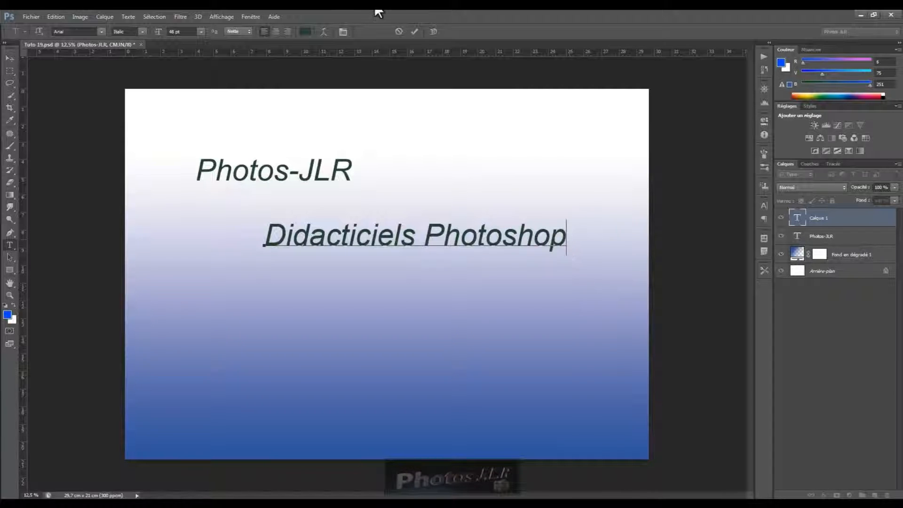
{"action": "left_click", "coordinate": [416, 32]}
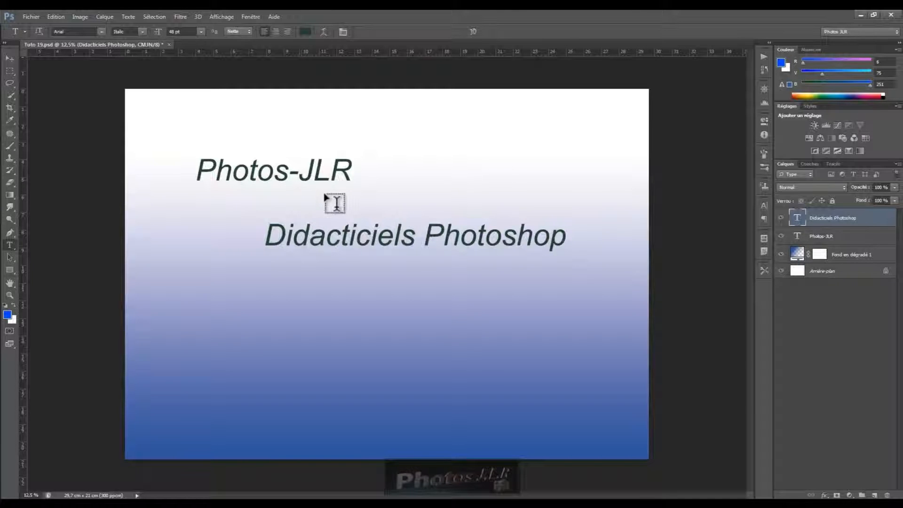
- Move both texts to the horizontal centre of the canvas, with "Photos-JLR" above "Didacticiels Photoshop" and more space between them
{"action": "left_click", "coordinate": [9, 58]}
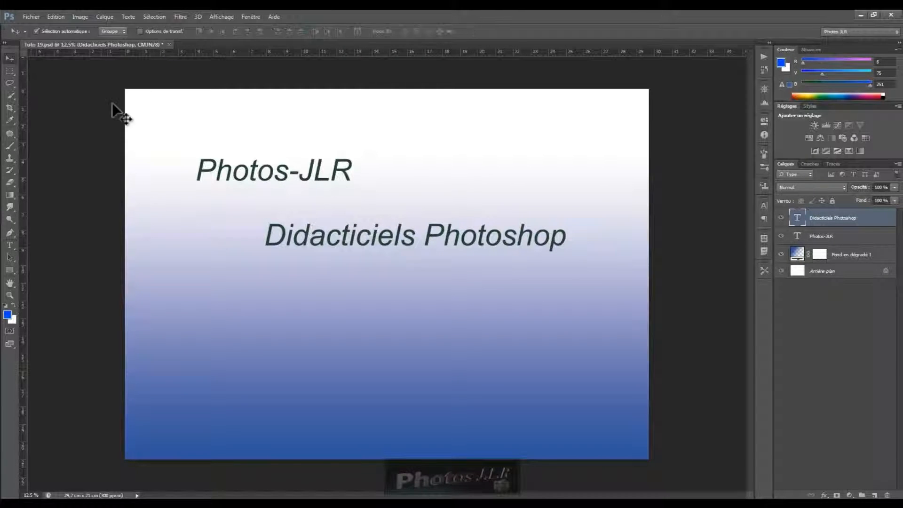
{"action": "left_click_drag", "start_coordinate": [266, 176], "coordinate": [372, 191]}
{"action": "left_click_drag", "start_coordinate": [381, 240], "coordinate": [352, 287]}
{"action": "left_click_drag", "start_coordinate": [372, 186], "coordinate": [375, 206]}
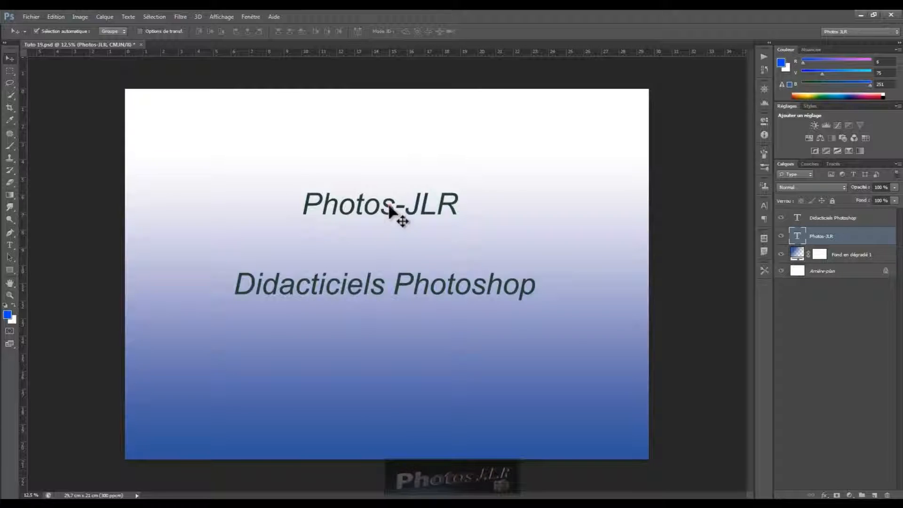
{"action": "left_click_drag", "start_coordinate": [393, 212], "coordinate": [403, 216]}
{"action": "left_click_drag", "start_coordinate": [383, 291], "coordinate": [380, 300]}
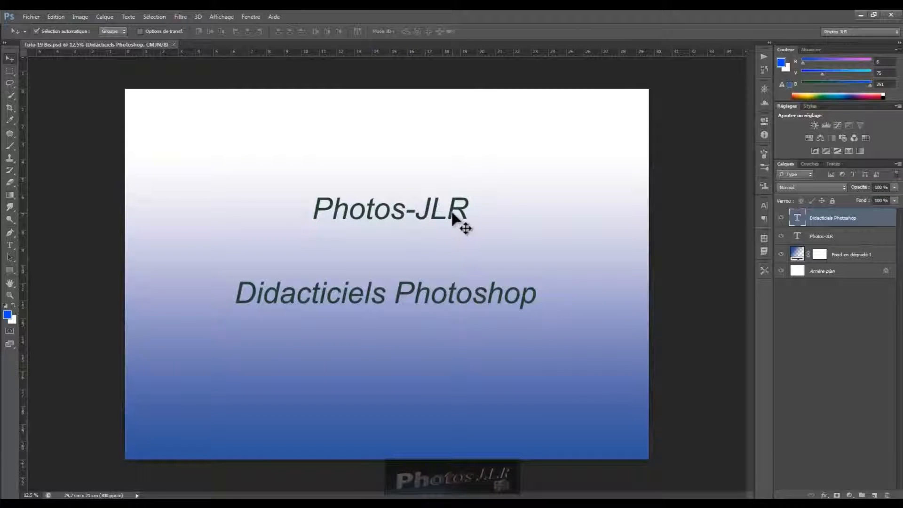
- Add a Biseautage & estampage effect to the "Didacticiels Photoshop" text layer, keeping the text visible beside the settings
{"action": "double_click", "coordinate": [873, 219]}
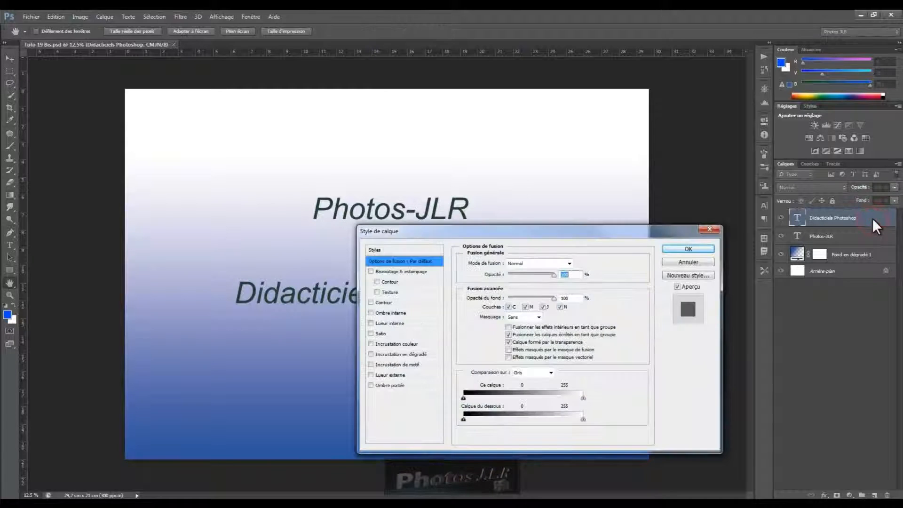
{"action": "left_click", "coordinate": [709, 230]}
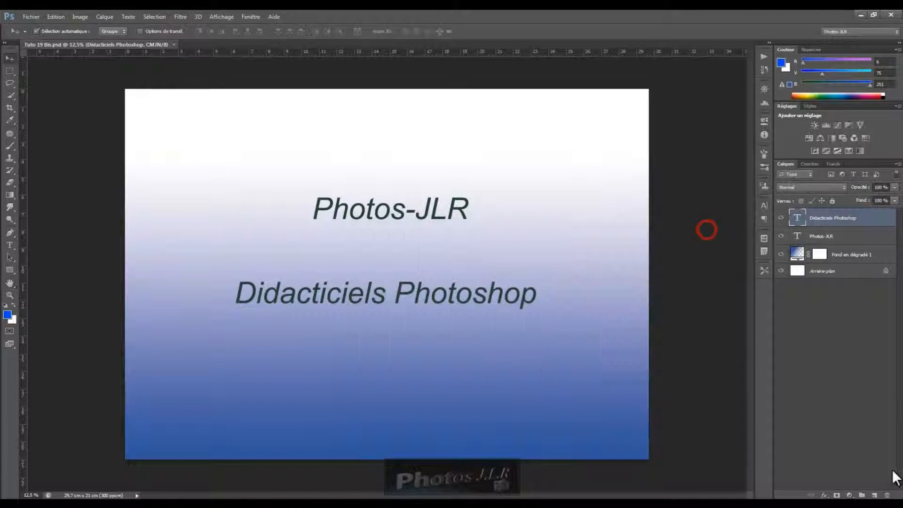
{"action": "left_click", "coordinate": [824, 495]}
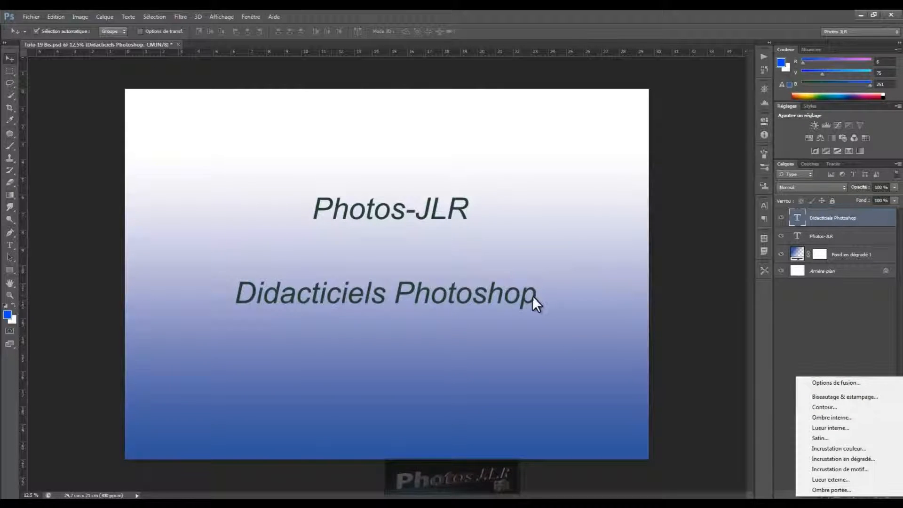
{"action": "left_click", "coordinate": [821, 396]}
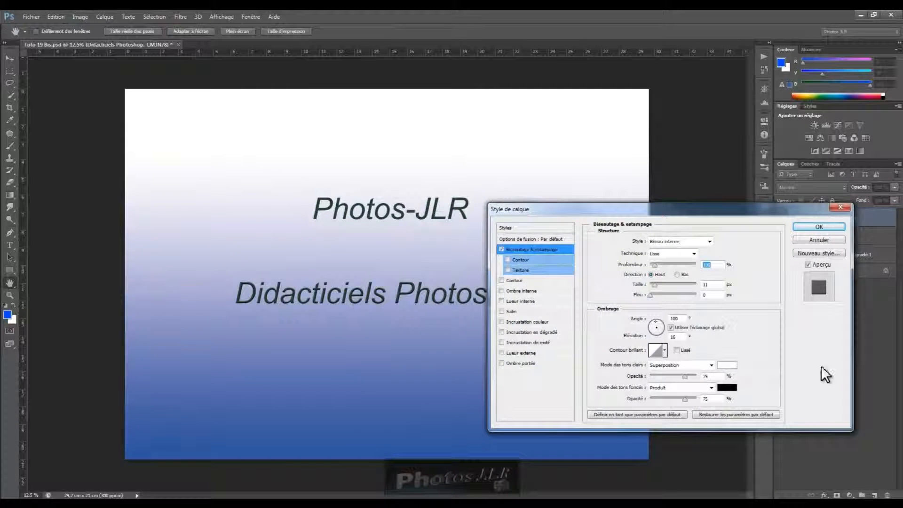
{"action": "left_click_drag", "start_coordinate": [658, 211], "coordinate": [700, 209]}
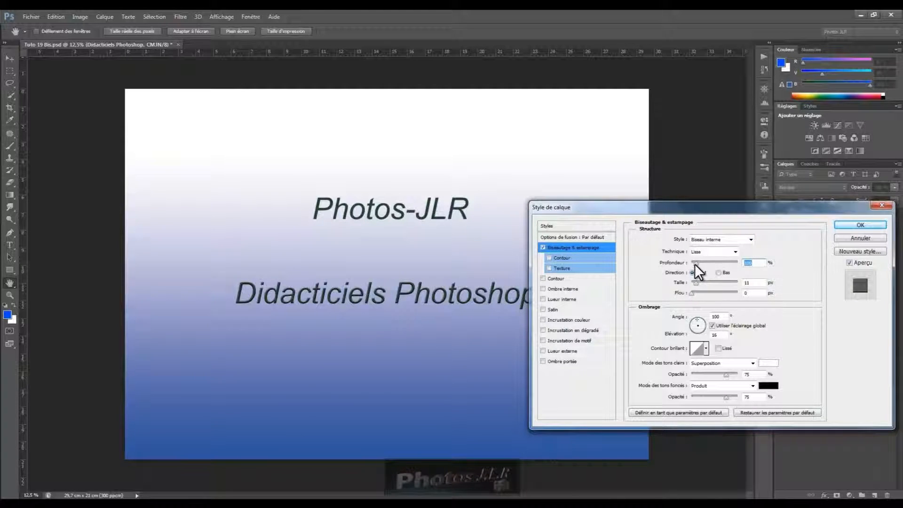
- Increase the bevel's Profondeur to 184 % and its Taille to 43 px
{"action": "left_click_drag", "start_coordinate": [694, 264], "coordinate": [698, 263]}
{"action": "left_click", "coordinate": [698, 282]}
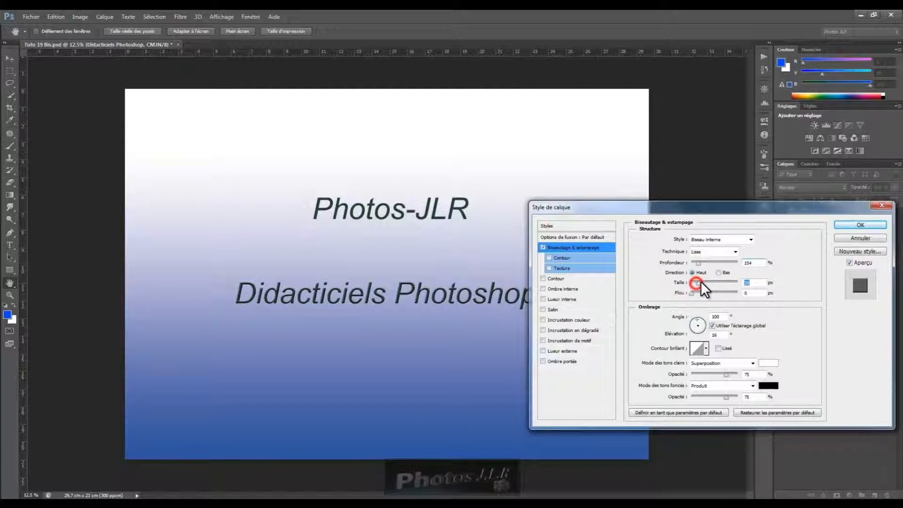
{"action": "left_click", "coordinate": [699, 263]}
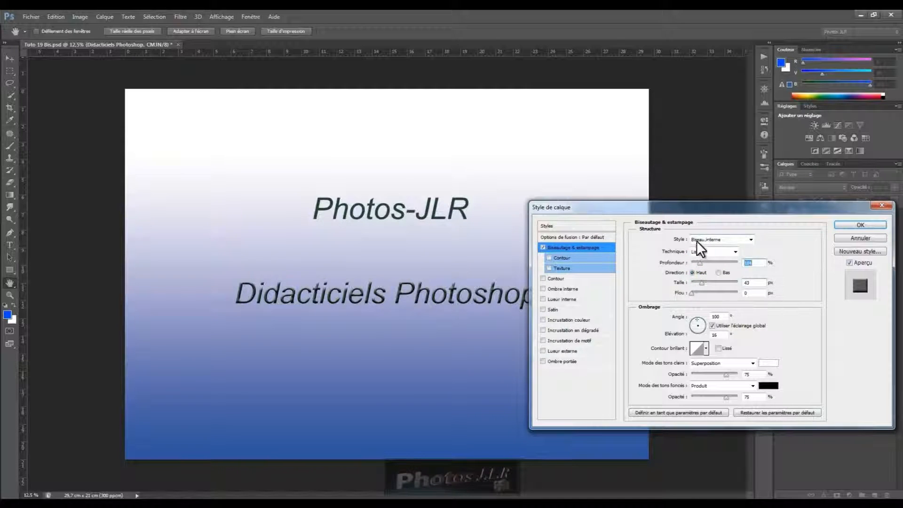
- Try the Biseau externe, Estampage, Estampage oreiller and Contour de l'estampage styles on the "Didacticiels Photoshop" text
{"action": "left_click", "coordinate": [751, 239]}
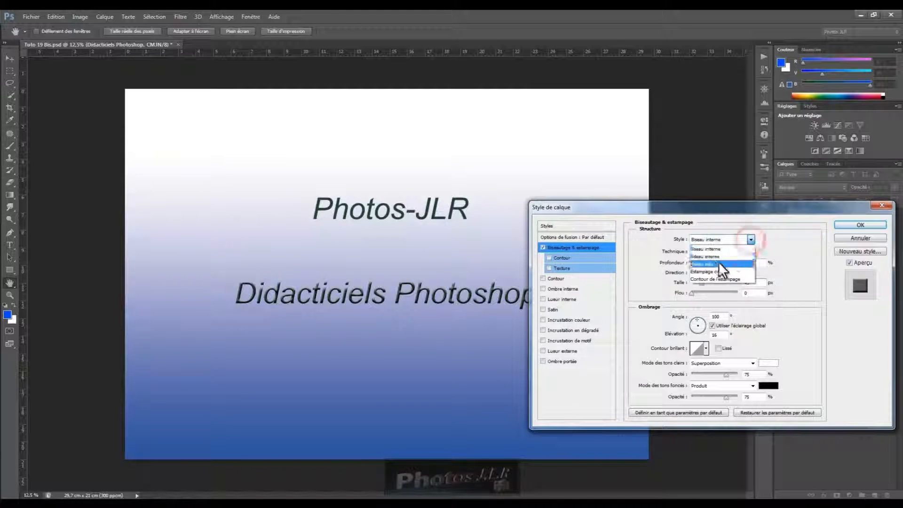
{"action": "left_click", "coordinate": [706, 256]}
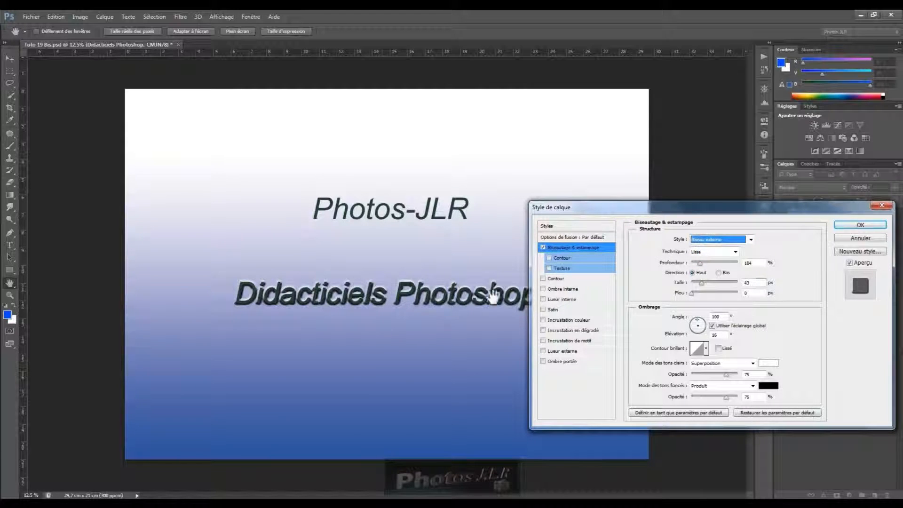
{"action": "left_click", "coordinate": [750, 239]}
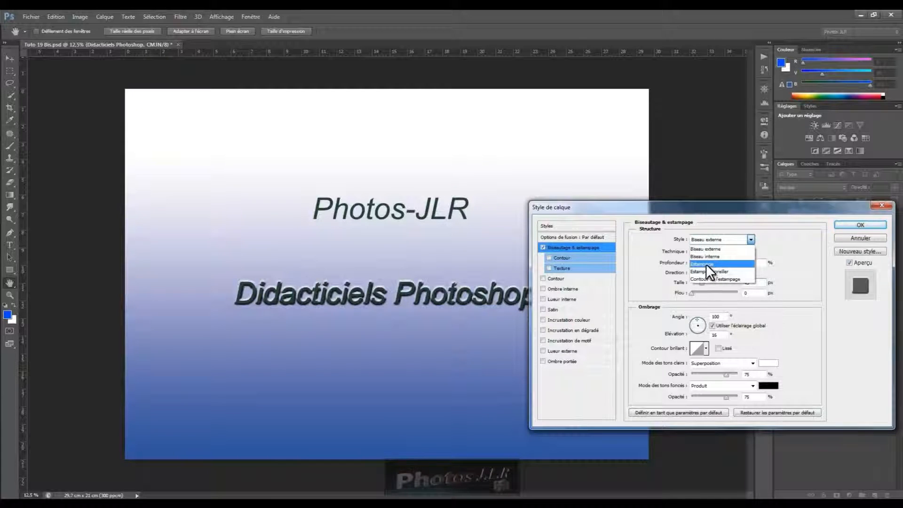
{"action": "left_click", "coordinate": [703, 264]}
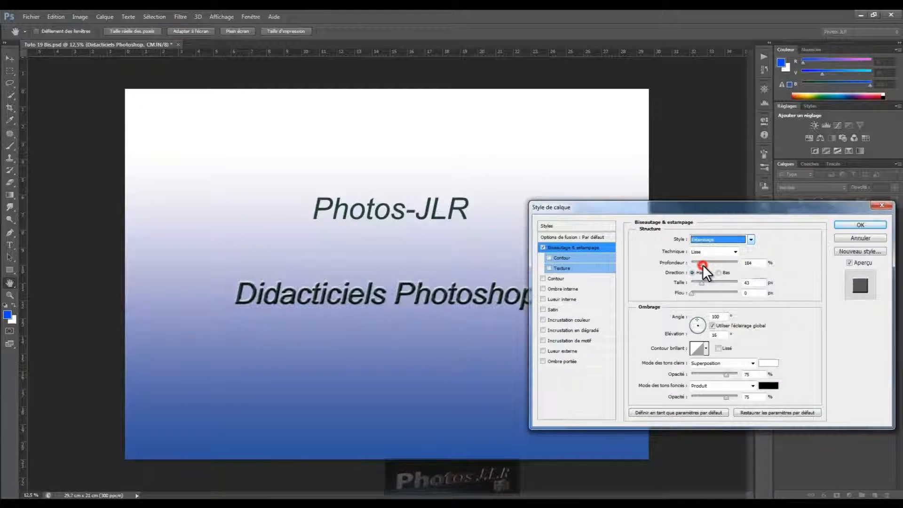
{"action": "left_click", "coordinate": [750, 239]}
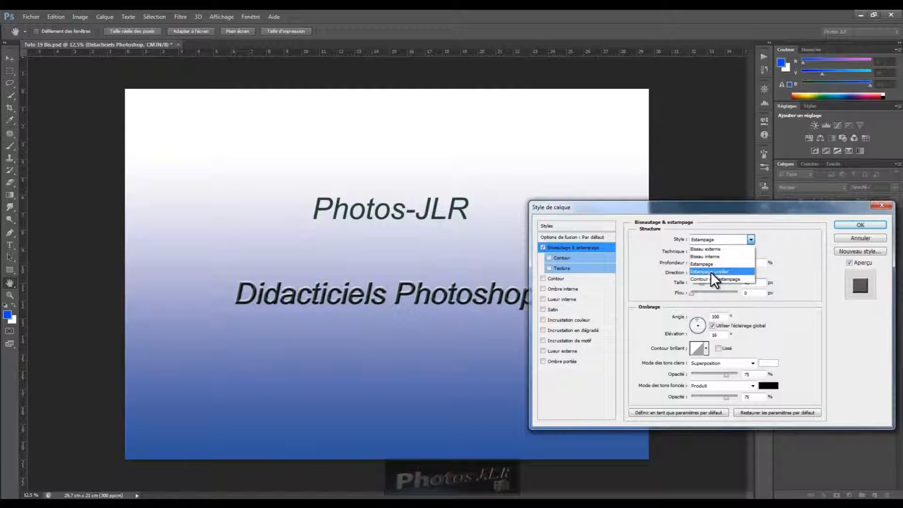
{"action": "left_click", "coordinate": [707, 271]}
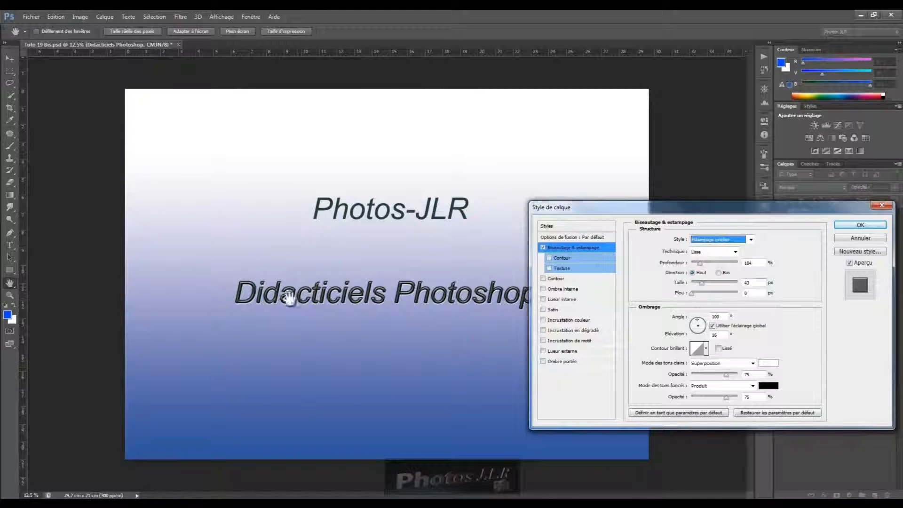
{"action": "left_click", "coordinate": [750, 239]}
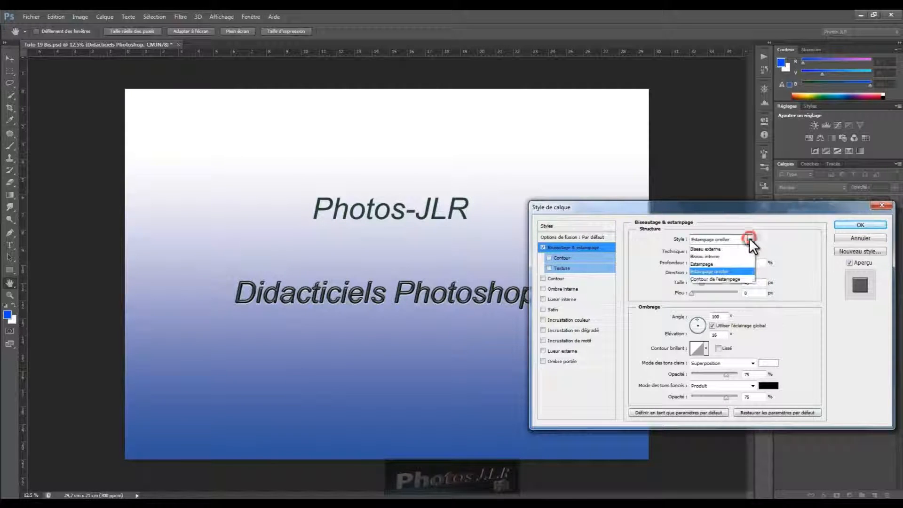
{"action": "left_click", "coordinate": [715, 278]}
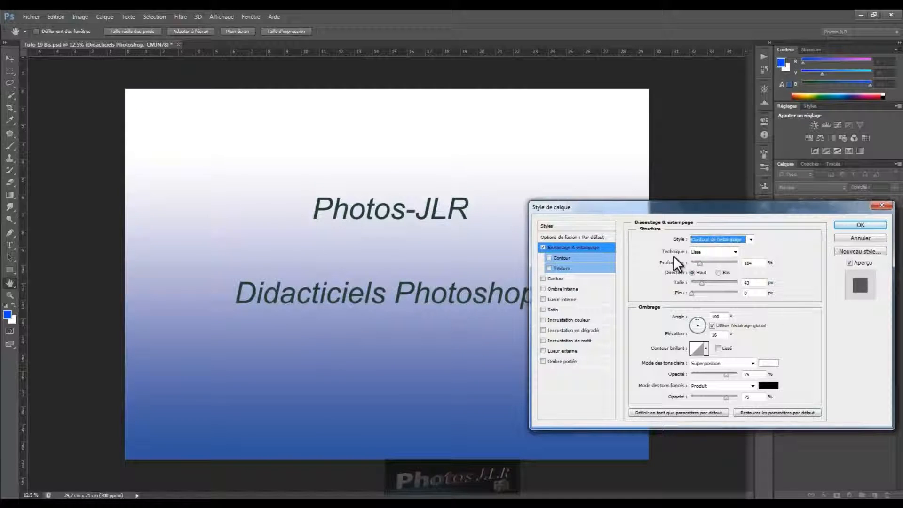
- Set the bevel style to Biseau externe, keeping the Lisse technique
{"action": "left_click", "coordinate": [736, 251]}
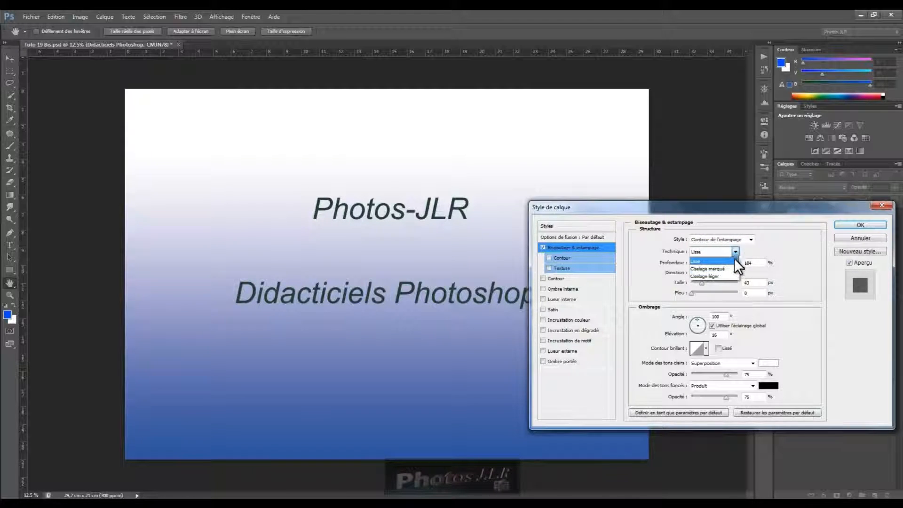
{"action": "left_click", "coordinate": [751, 238]}
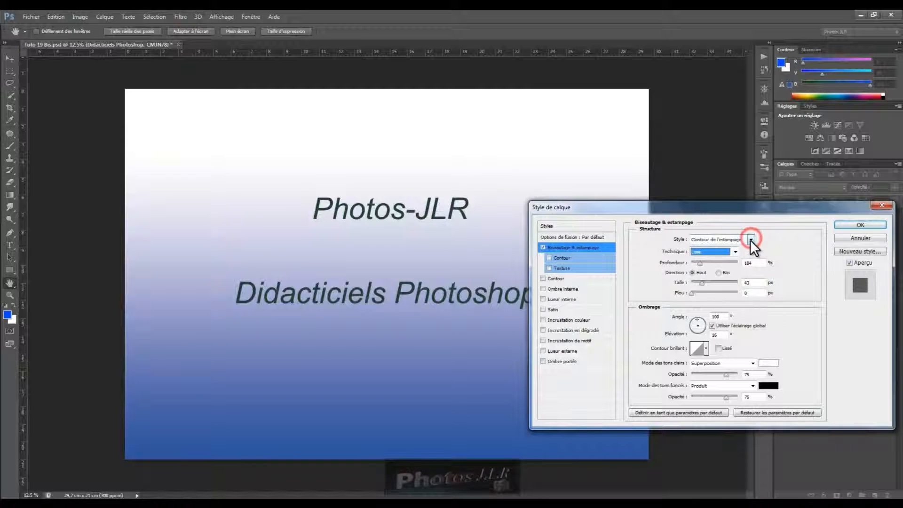
{"action": "left_click", "coordinate": [750, 239]}
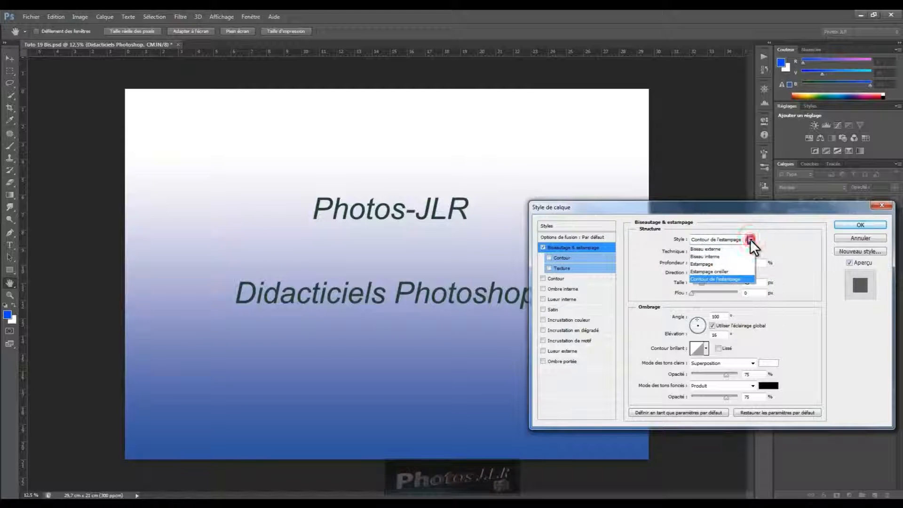
{"action": "left_click", "coordinate": [705, 249]}
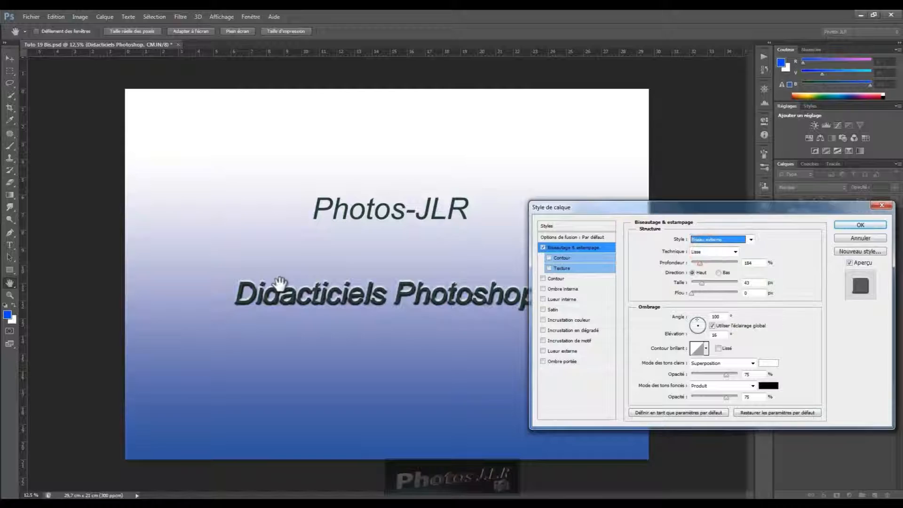
- Try the Ciselage léger and Ciselage marqué techniques on the text's outer bevel
{"action": "left_click", "coordinate": [735, 252]}
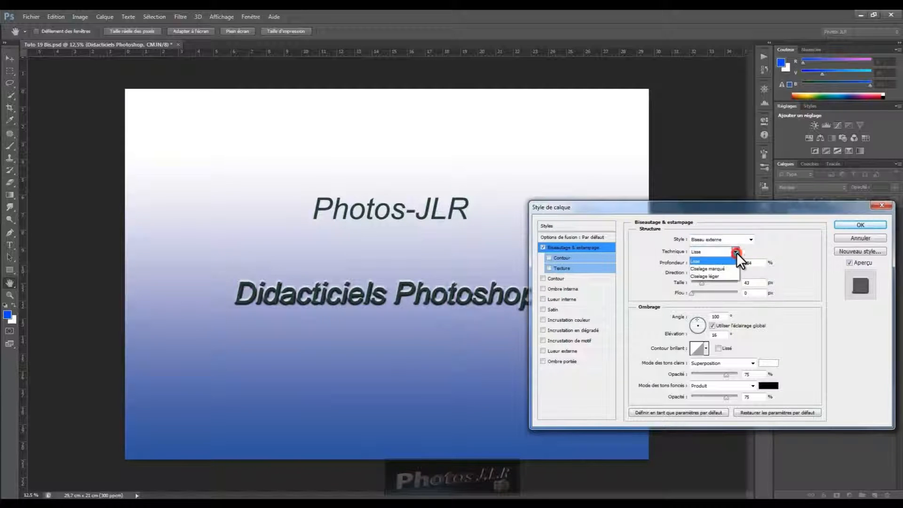
{"action": "left_click", "coordinate": [704, 269]}
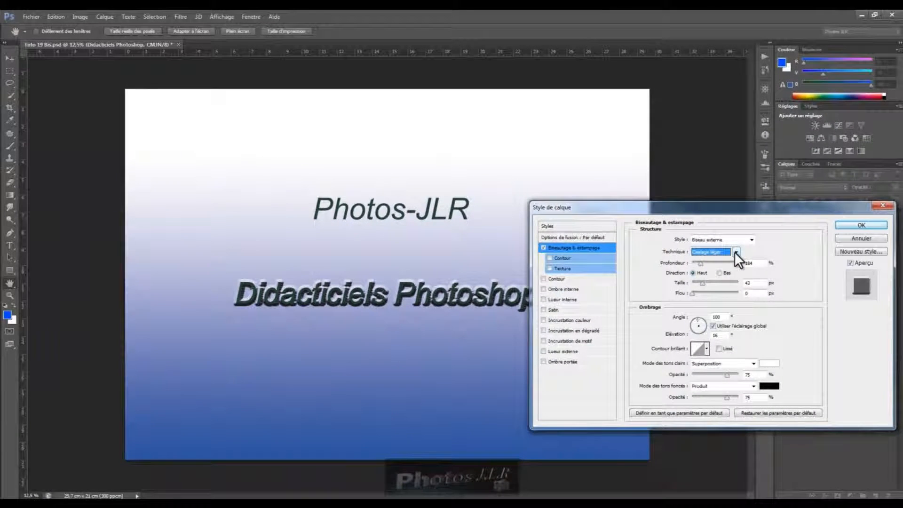
{"action": "left_click", "coordinate": [734, 252]}
{"action": "left_click", "coordinate": [735, 252]}
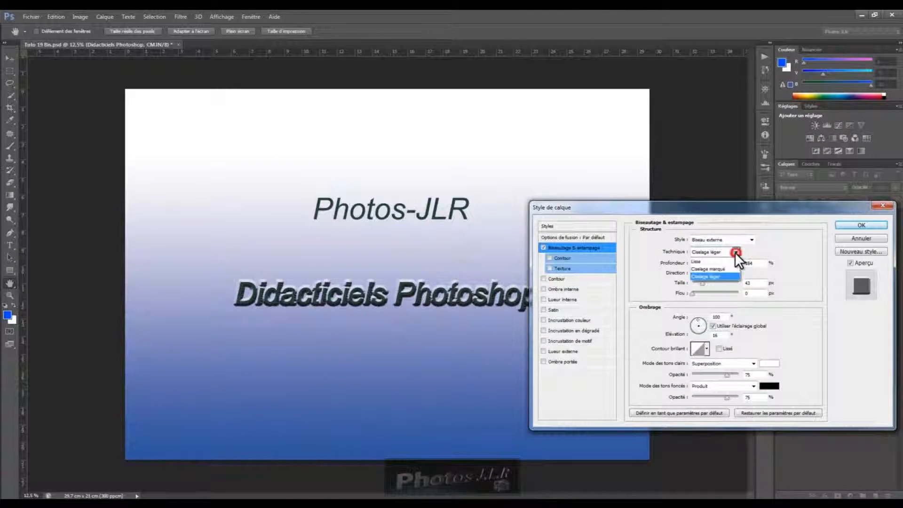
{"action": "left_click", "coordinate": [707, 268]}
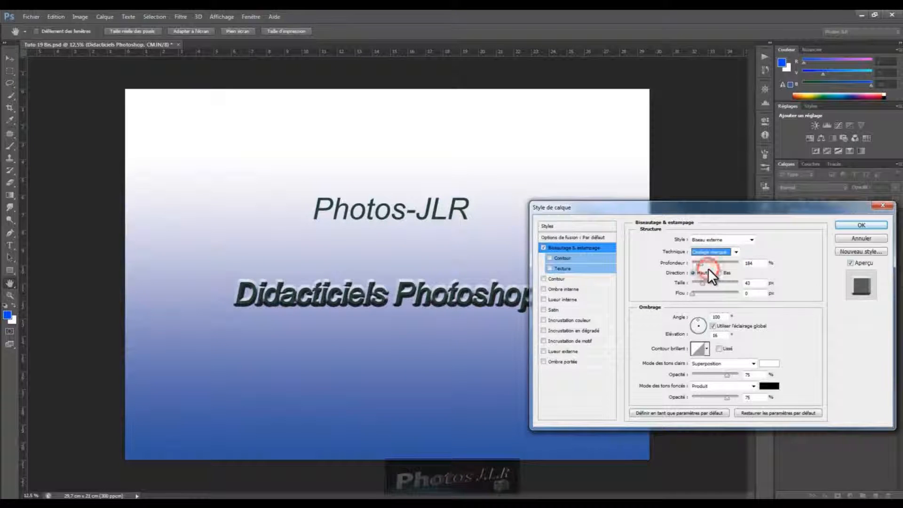
- Cycle repeatedly through the Lisse, Ciselage marqué and Ciselage léger techniques to compare them, ending on Lisse
{"action": "key", "text": "Up"}
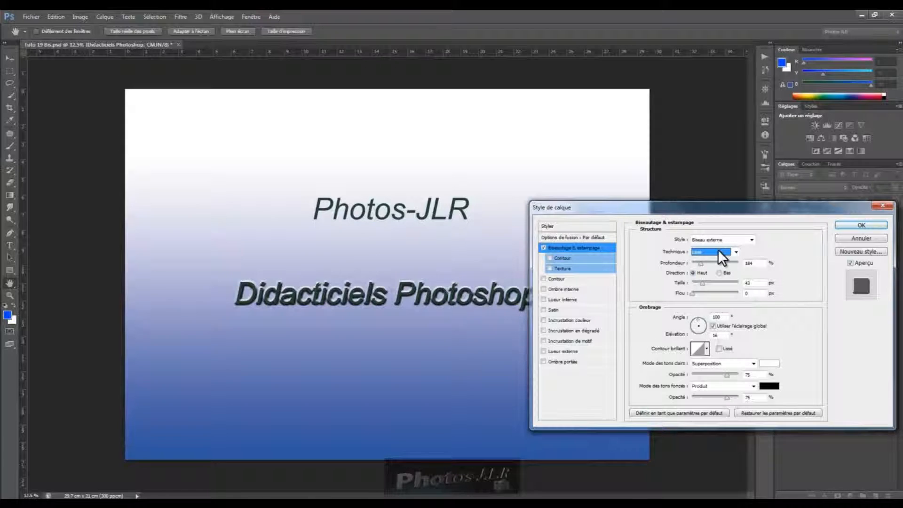
{"action": "key", "text": "Down"}
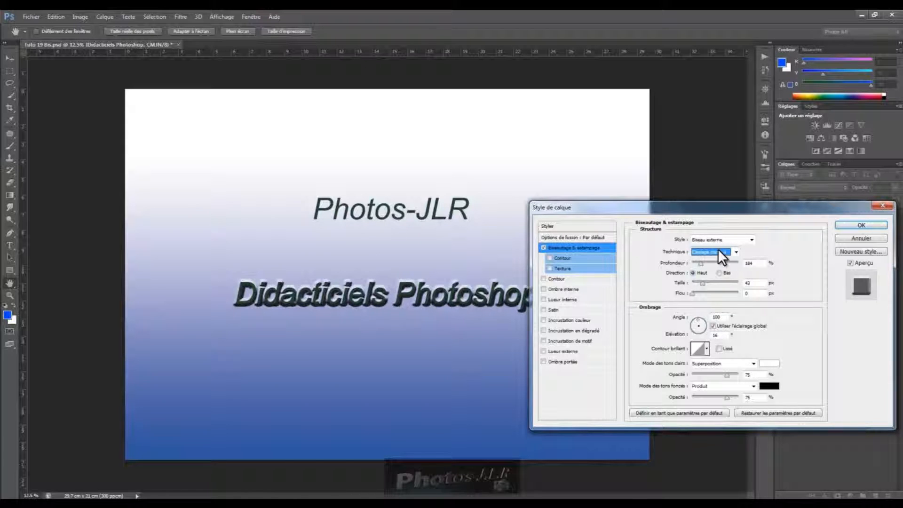
{"action": "key", "text": "Down"}
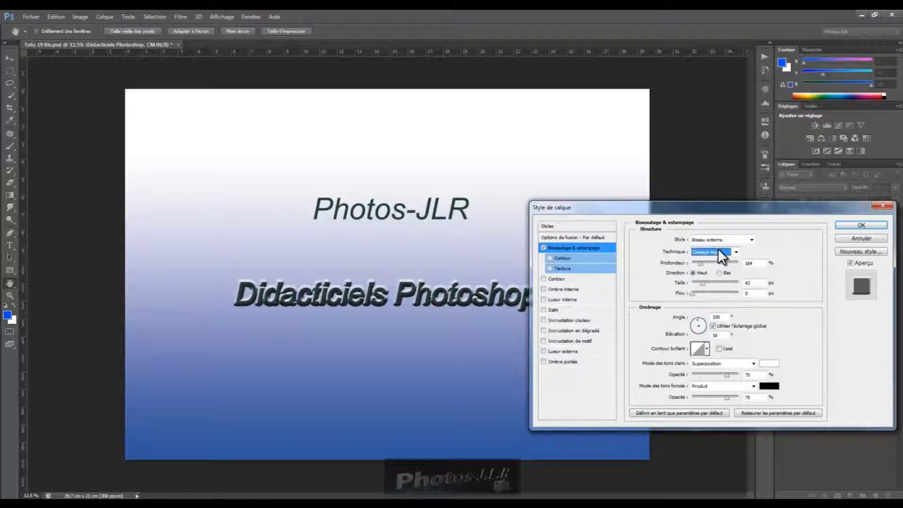
{"action": "key", "text": "Up"}
{"action": "key", "text": "Up"}
{"action": "key", "text": "Down"}
{"action": "key", "text": "Down"}
{"action": "scroll", "coordinate": [718, 253], "scroll_direction": "up", "scroll_amount": 2}
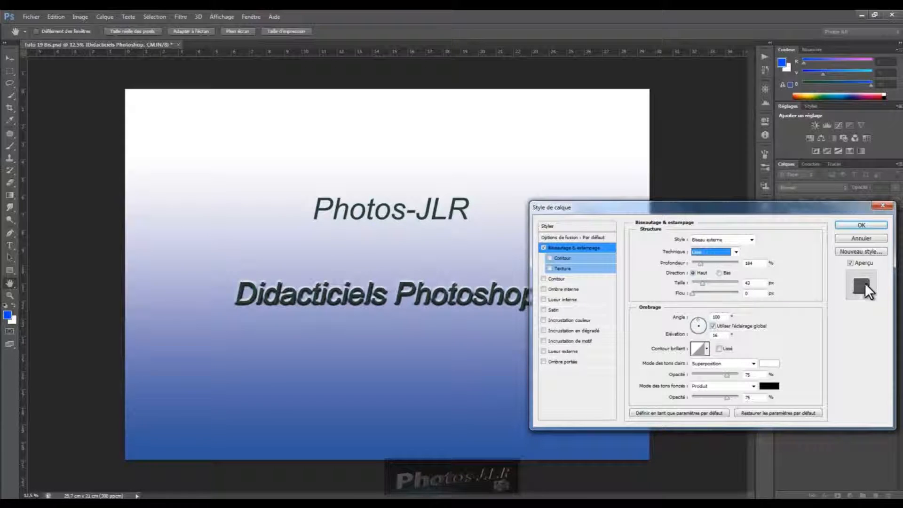
- Try stronger bevel depths on the text, ending with a Profondeur of 100 %
{"action": "left_click", "coordinate": [700, 263]}
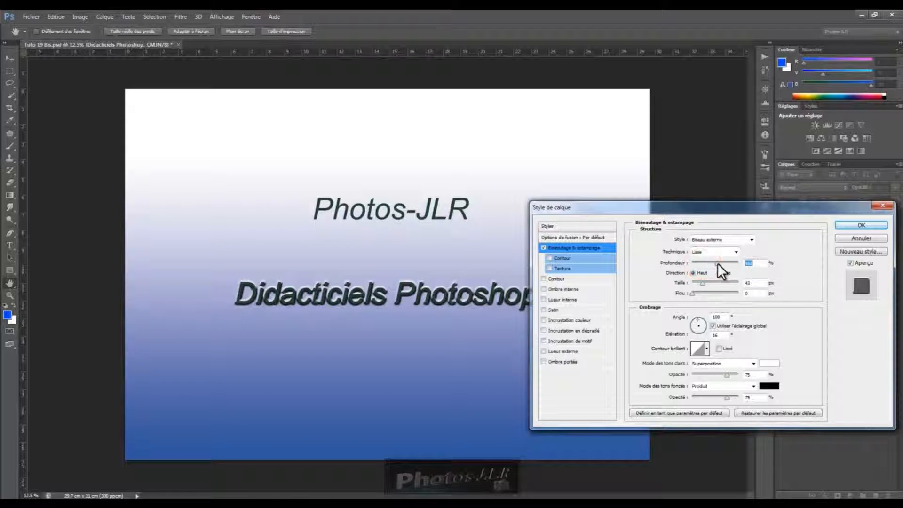
{"action": "mouse_move", "coordinate": [718, 263]}
{"action": "left_mouse_down"}
{"action": "mouse_move", "coordinate": [690, 268]}
{"action": "mouse_move", "coordinate": [704, 263]}
{"action": "left_mouse_up"}
{"action": "left_click", "coordinate": [746, 262]}
{"action": "type", "text": "100"}
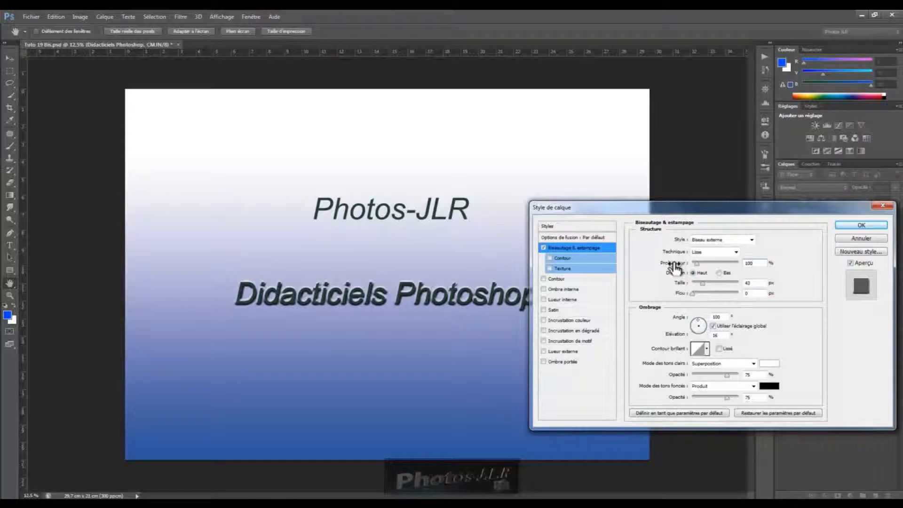
- Raise the bevel's Profondeur to 151 % and try the Bas direction before returning to Haut
{"action": "left_click_drag", "start_coordinate": [676, 265], "coordinate": [699, 266]}
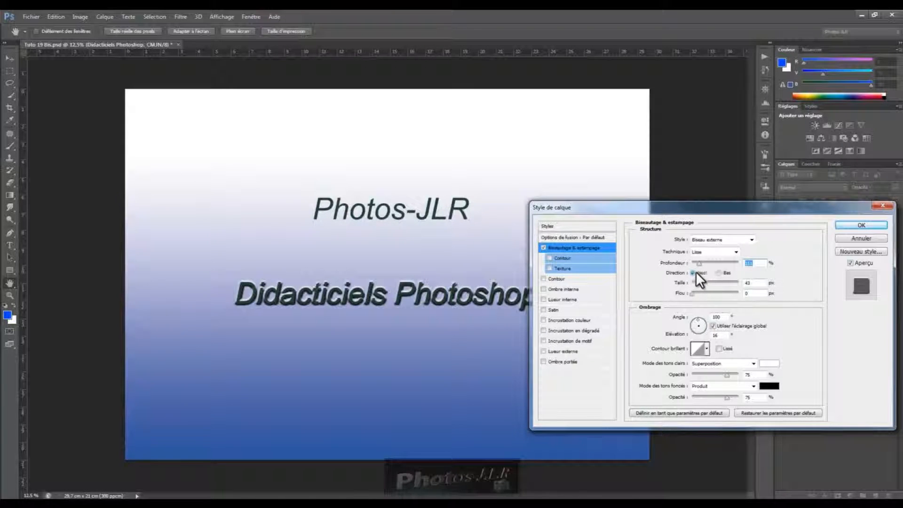
{"action": "left_click", "coordinate": [719, 273]}
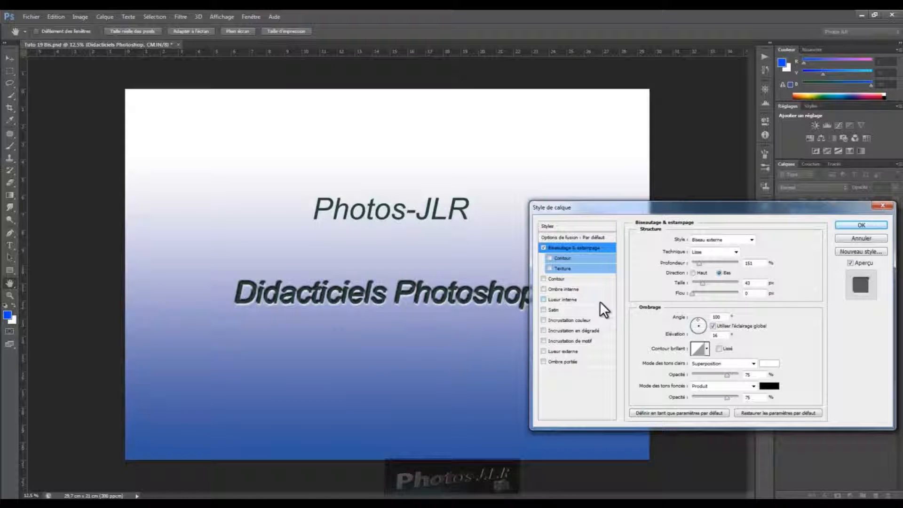
{"action": "left_click", "coordinate": [693, 273]}
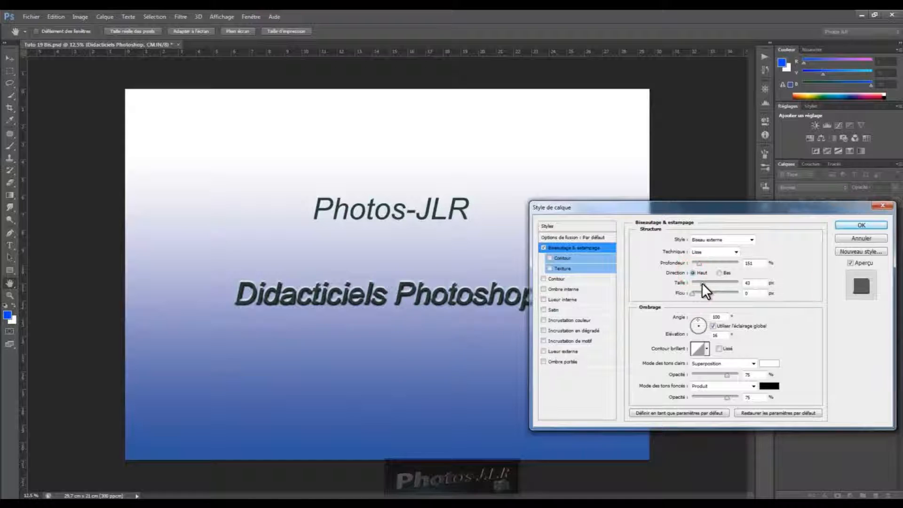
- Adjust the bevel to a Profondeur of 256 %, a Taille of 51 px and a Flou of 0 px
{"action": "mouse_move", "coordinate": [701, 281]}
{"action": "left_mouse_down"}
{"action": "mouse_move", "coordinate": [714, 281]}
{"action": "mouse_move", "coordinate": [674, 283]}
{"action": "mouse_move", "coordinate": [684, 286]}
{"action": "left_mouse_up"}
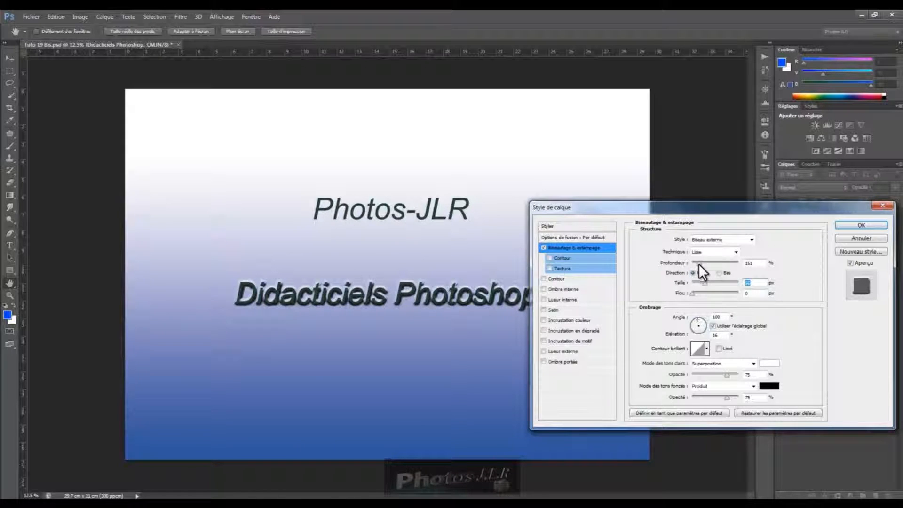
{"action": "left_click_drag", "start_coordinate": [699, 263], "coordinate": [704, 267]}
{"action": "left_click", "coordinate": [703, 282]}
{"action": "left_click", "coordinate": [692, 292]}
{"action": "left_click_drag", "start_coordinate": [730, 291], "coordinate": [739, 291]}
- Try several light directions for the bevel's shading, ending with an Angle of -48° and an Elévation of 11°
{"action": "left_click", "coordinate": [697, 319]}
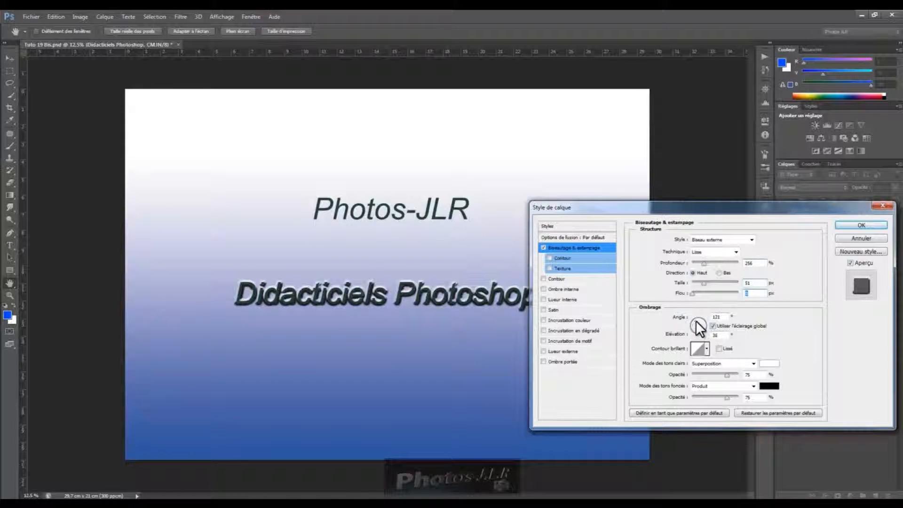
{"action": "left_click", "coordinate": [694, 325]}
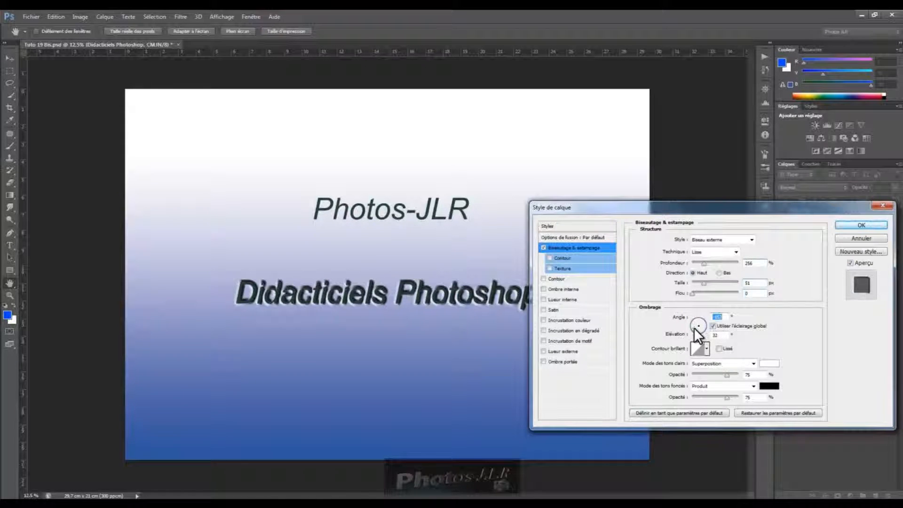
{"action": "left_click_drag", "start_coordinate": [695, 323], "coordinate": [697, 320]}
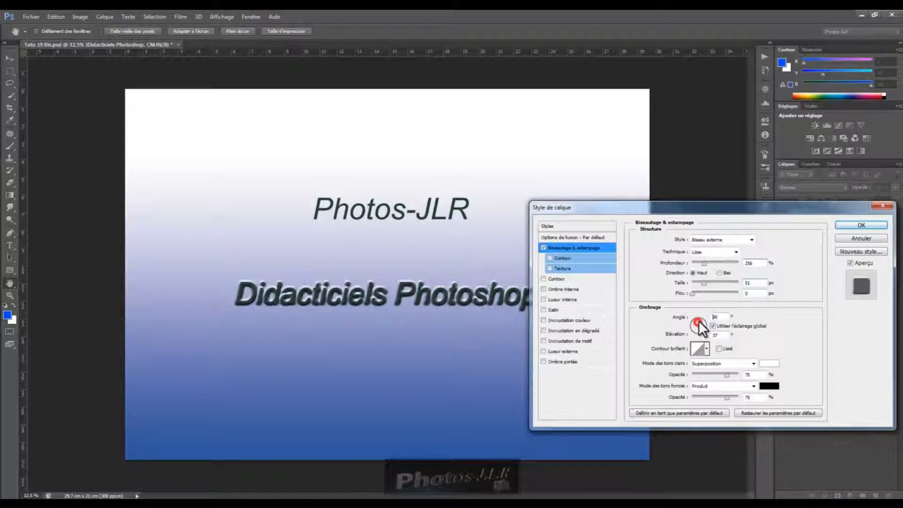
{"action": "left_click_drag", "start_coordinate": [704, 321], "coordinate": [706, 325]}
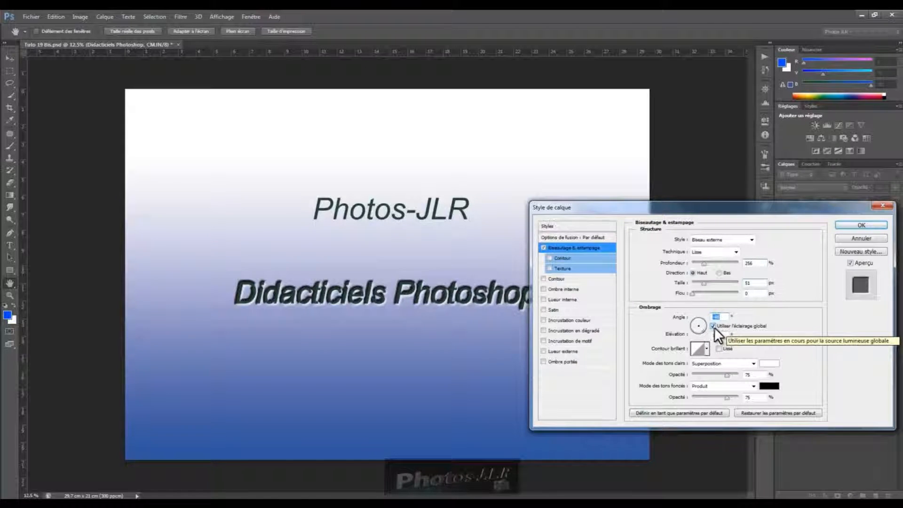
- Toggle Utiliser l'éclairage global off and on several times to compare the bevel's lighting, leaving it enabled
{"action": "left_click", "coordinate": [712, 326]}
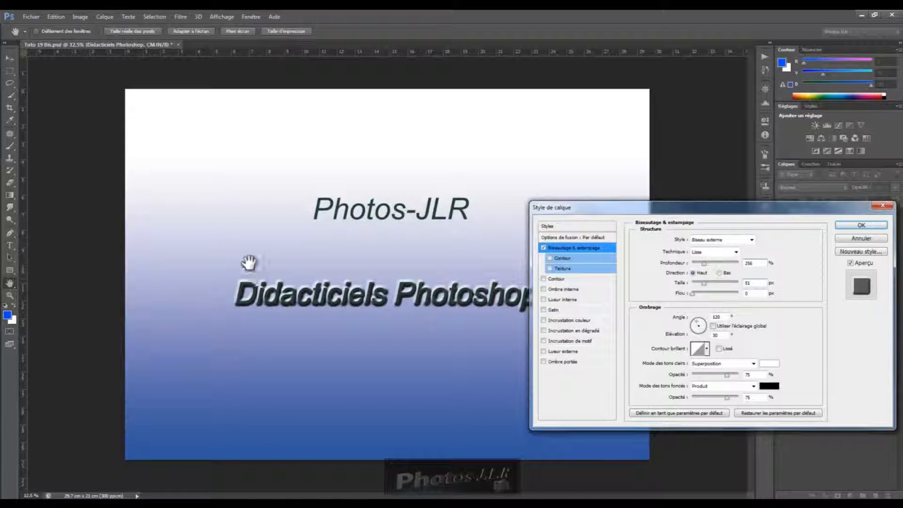
{"action": "left_click", "coordinate": [712, 325]}
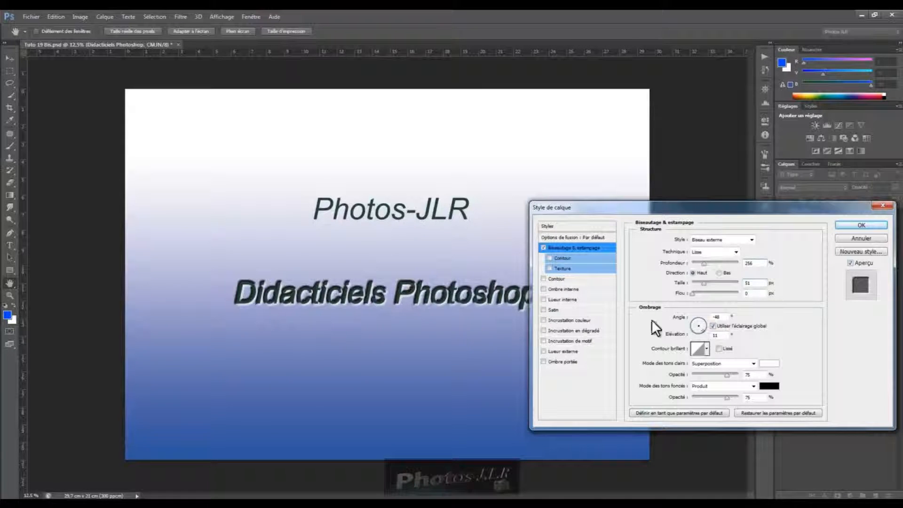
{"action": "left_click", "coordinate": [712, 326]}
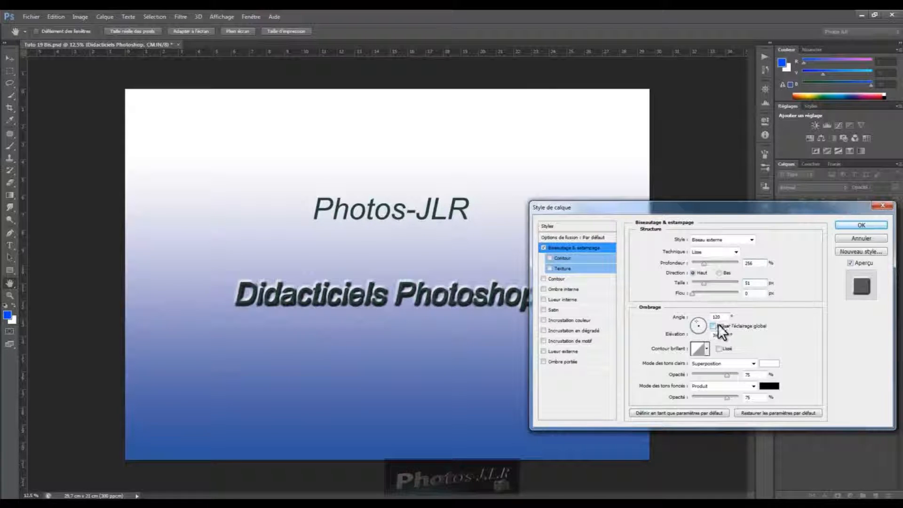
{"action": "left_click", "coordinate": [711, 326]}
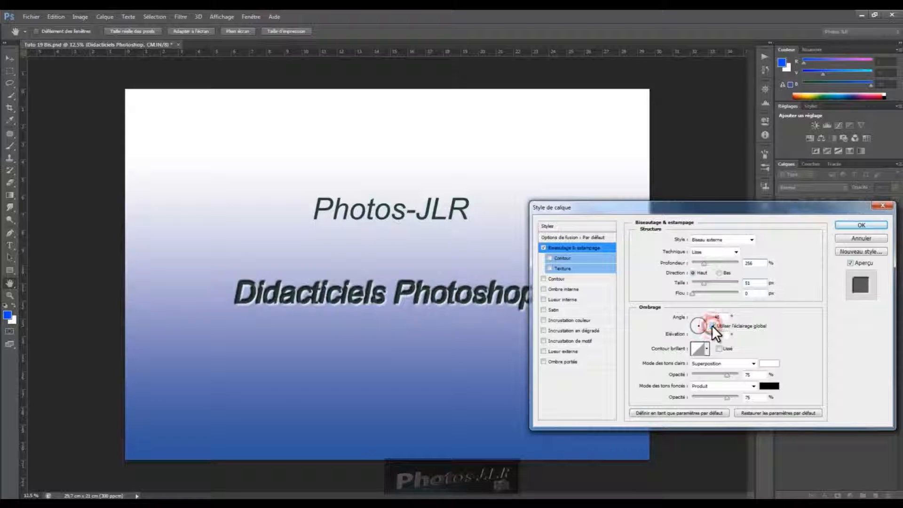
{"action": "left_click", "coordinate": [711, 325]}
{"action": "left_click", "coordinate": [711, 325]}
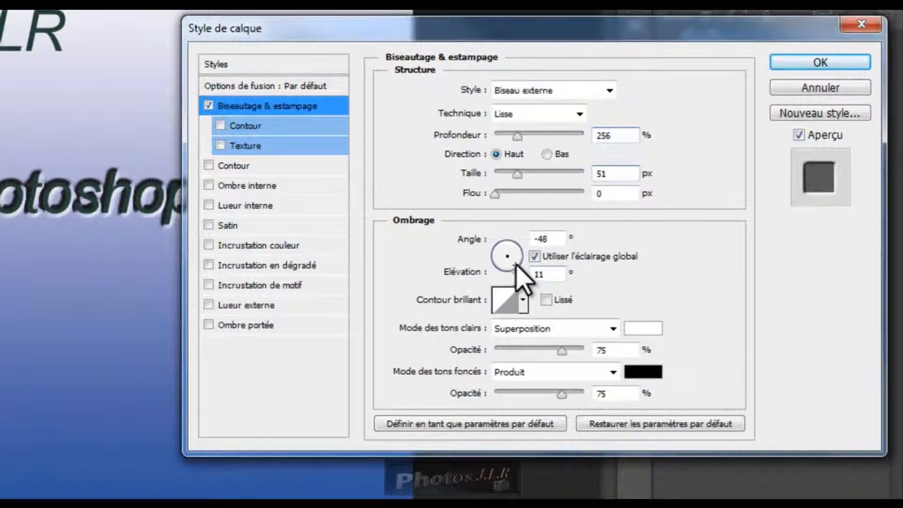
- Try an Elévation of 20° and reposition the bevel's light at an Angle of -52° and an Elévation of 32°
{"action": "double_click", "coordinate": [538, 274]}
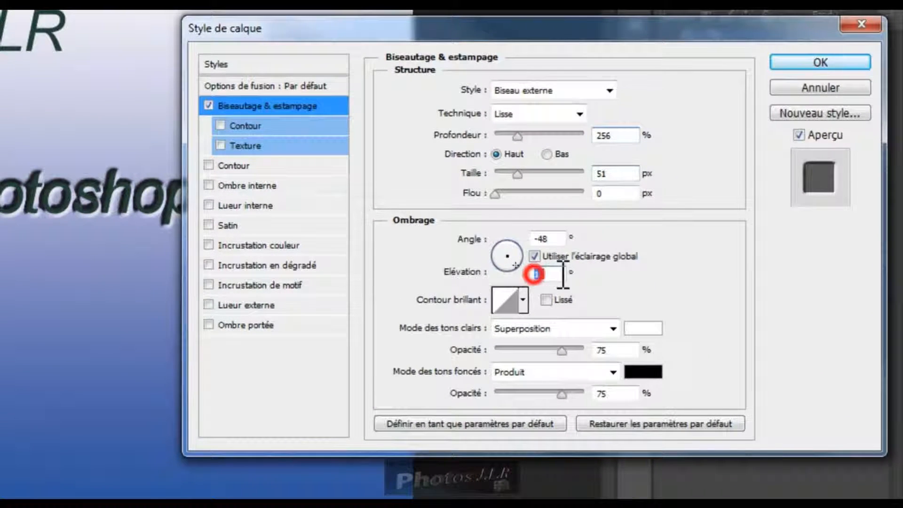
{"action": "type", "text": "20"}
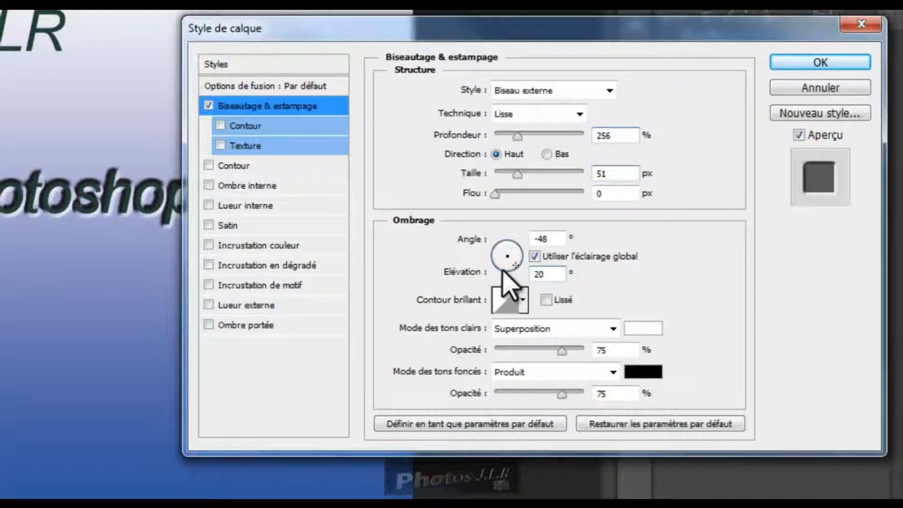
{"action": "left_click_drag", "start_coordinate": [515, 266], "coordinate": [507, 257]}
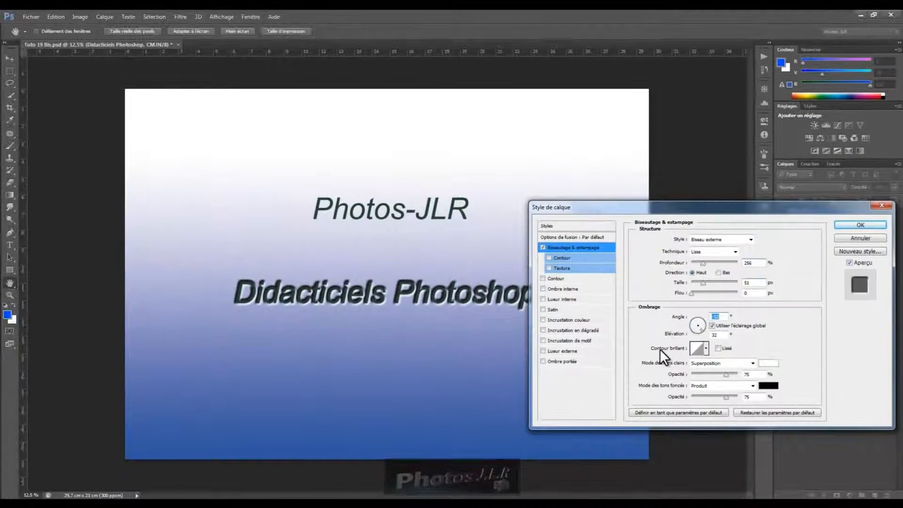
- Reshape the bevel's Contour brillant into a custom S-like curve, including a point at Entrée 45 % and Sortie 46 %
{"action": "left_click", "coordinate": [696, 347]}
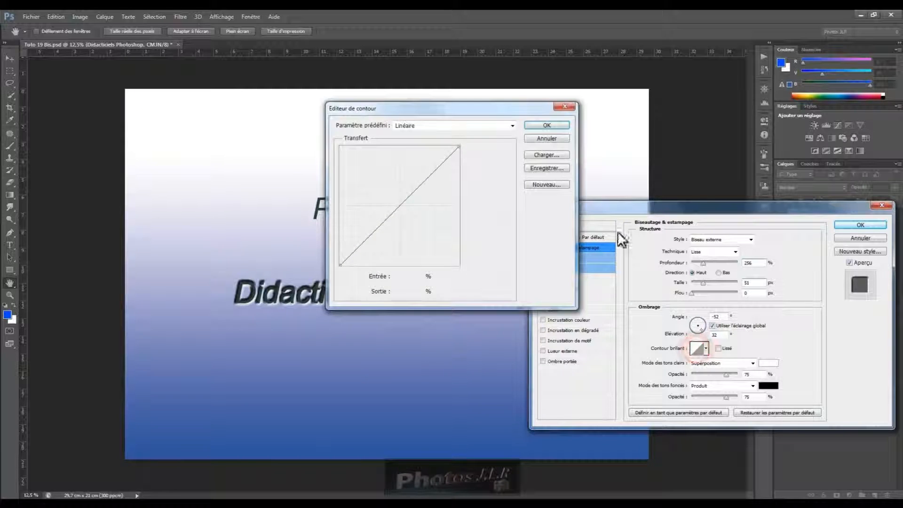
{"action": "left_click_drag", "start_coordinate": [463, 109], "coordinate": [757, 111]}
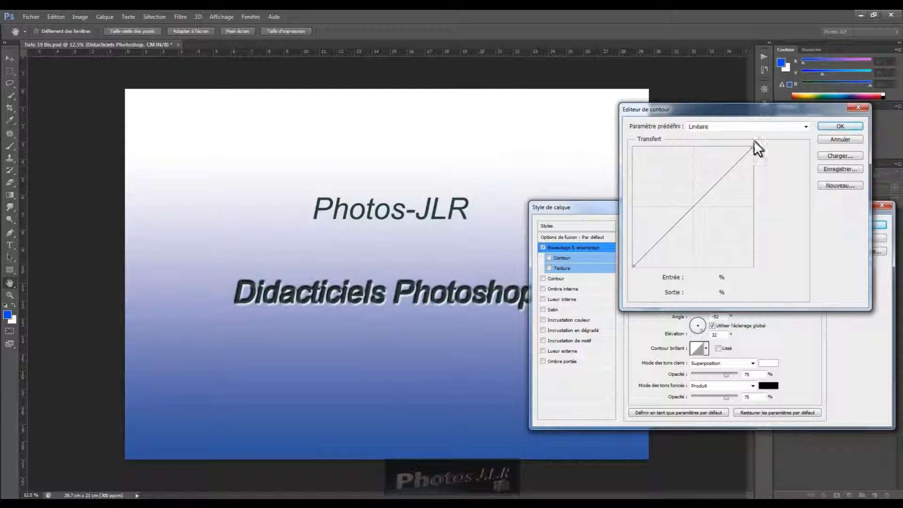
{"action": "left_click_drag", "start_coordinate": [668, 232], "coordinate": [678, 241]}
{"action": "left_click_drag", "start_coordinate": [712, 203], "coordinate": [713, 179]}
{"action": "left_click", "coordinate": [681, 243]}
{"action": "mouse_move", "coordinate": [693, 220]}
{"action": "left_mouse_down"}
{"action": "mouse_move", "coordinate": [677, 200]}
{"action": "mouse_move", "coordinate": [686, 210]}
{"action": "left_mouse_up"}
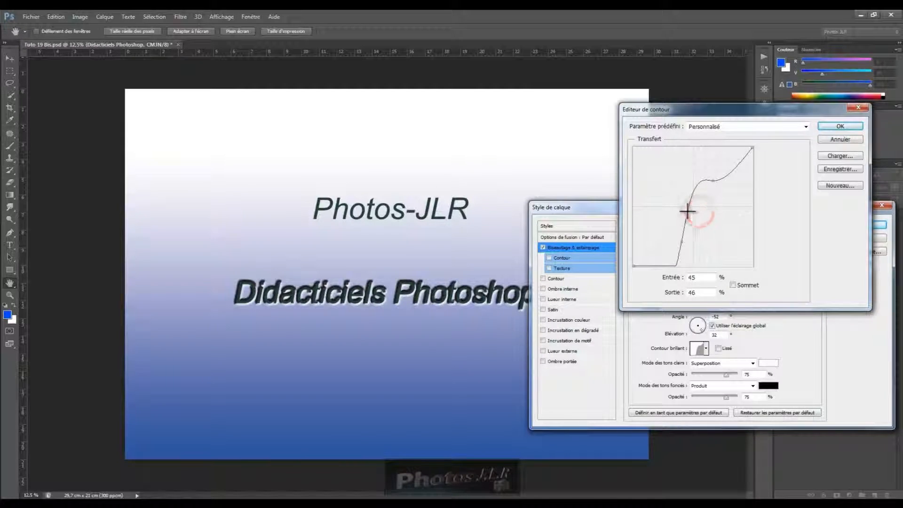
{"action": "left_click", "coordinate": [848, 126]}
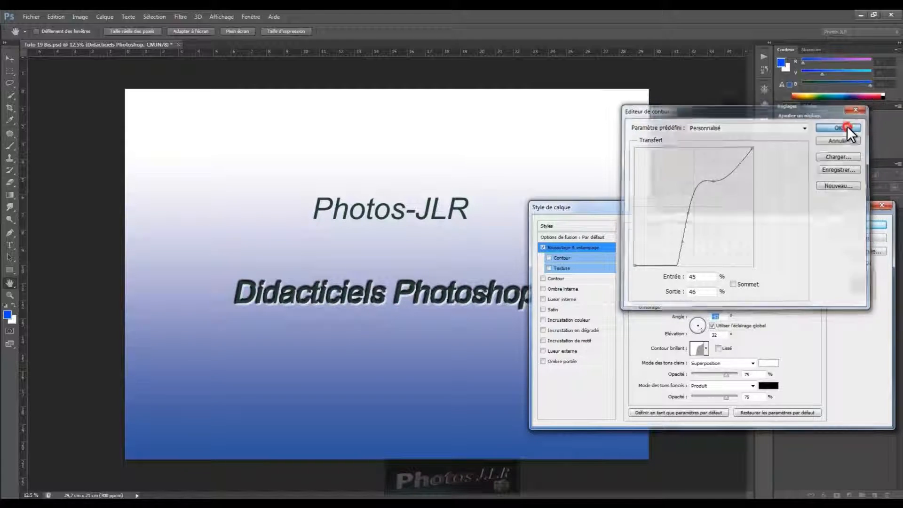
- Compare the Linéaire and Demi-cercle presets for Contour brillant and look through the preset options, ending on Linéaire
{"action": "left_click", "coordinate": [706, 348]}
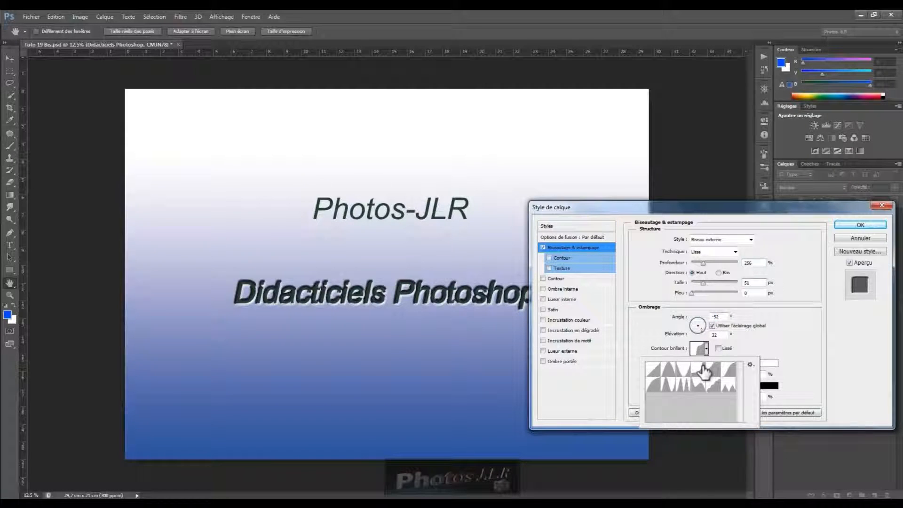
{"action": "left_click", "coordinate": [741, 383]}
{"action": "left_click", "coordinate": [654, 371]}
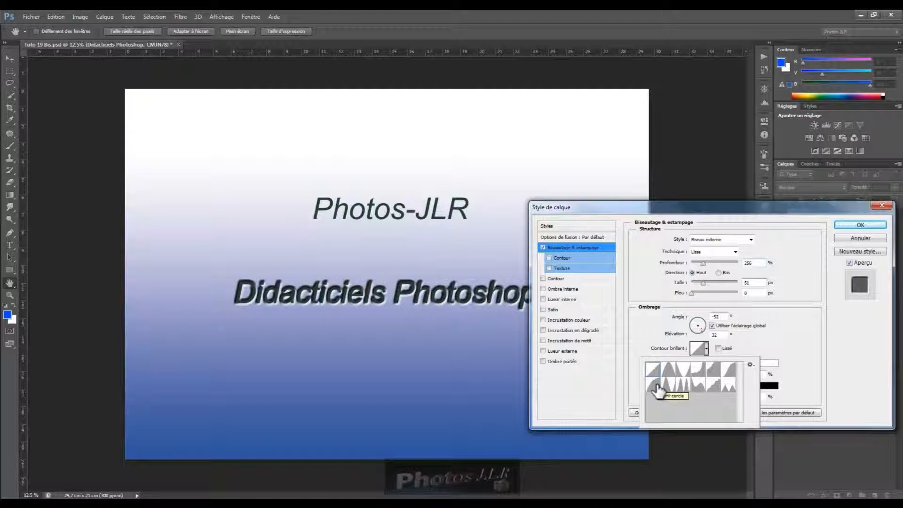
{"action": "left_click", "coordinate": [657, 390]}
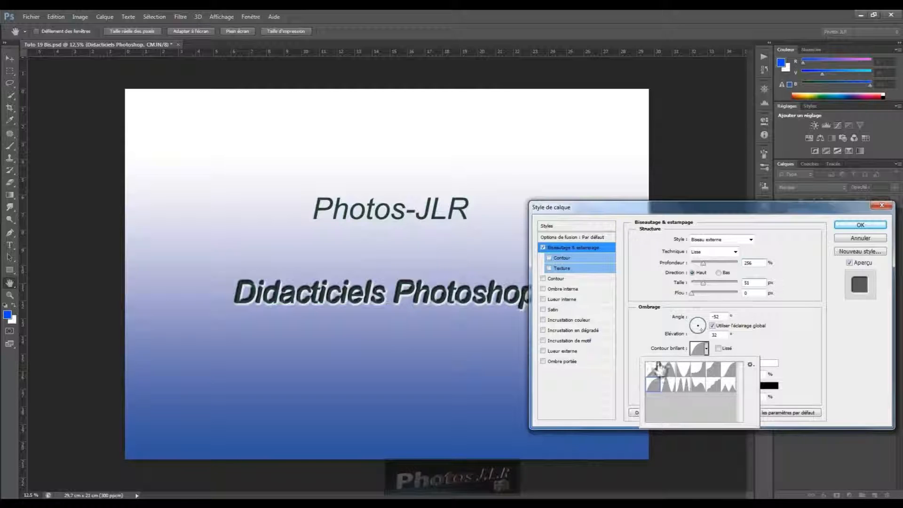
{"action": "left_click", "coordinate": [751, 365]}
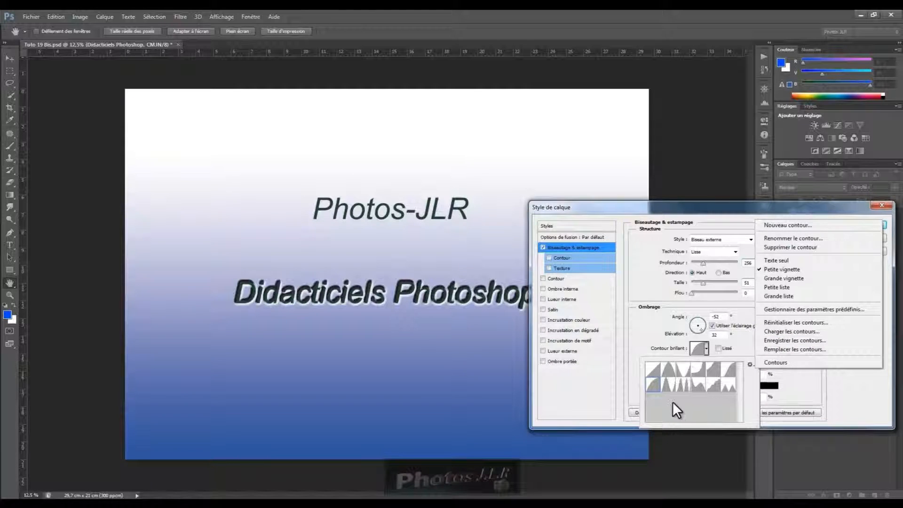
{"action": "left_click", "coordinate": [744, 399]}
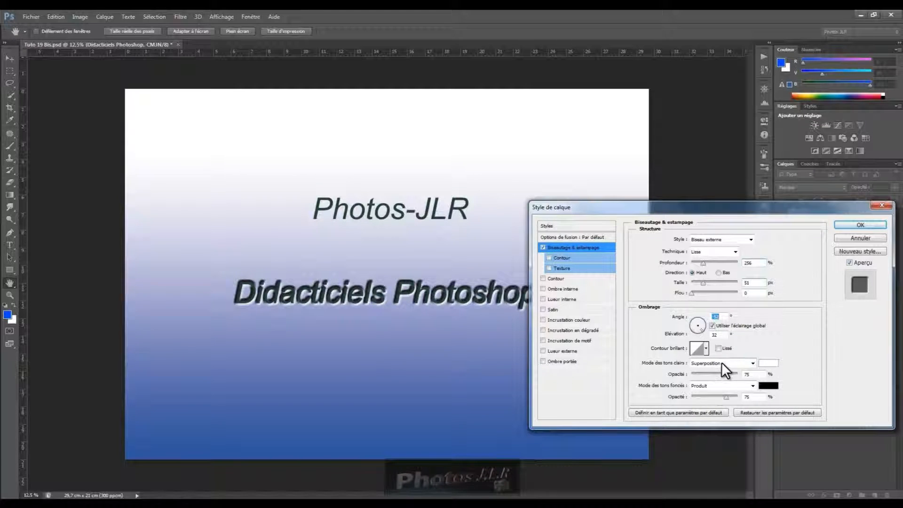
- Compare Eclaircir, Couleur plus claire and Superposition as the bevel's Mode des tons clairs, ending on Eclaircir
{"action": "left_click", "coordinate": [752, 363]}
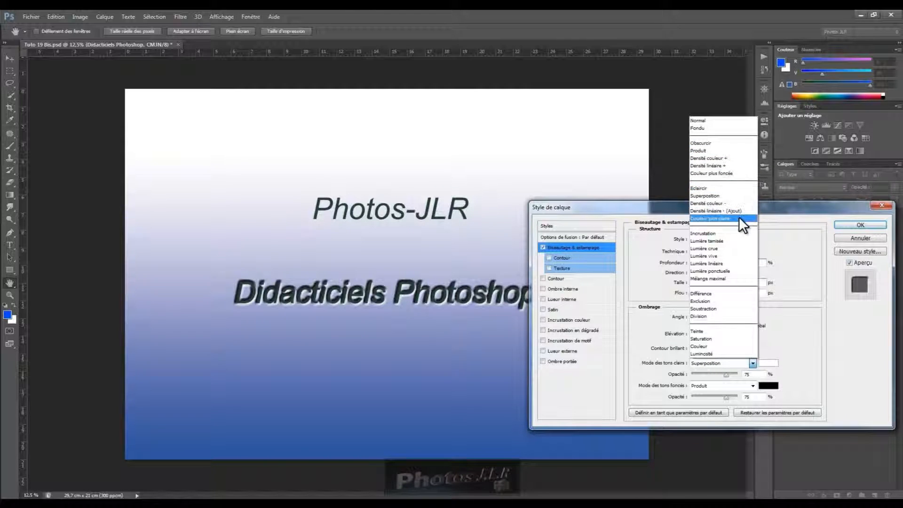
{"action": "left_click", "coordinate": [699, 188]}
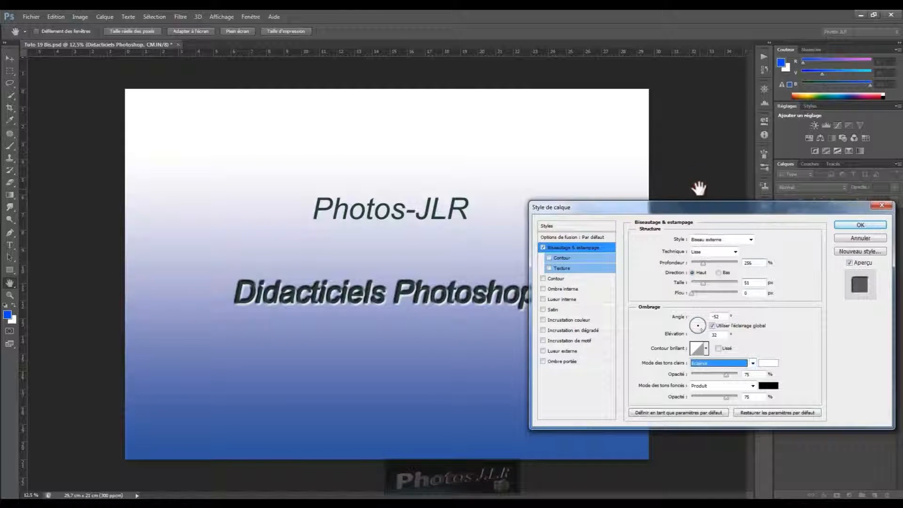
{"action": "left_click", "coordinate": [752, 362]}
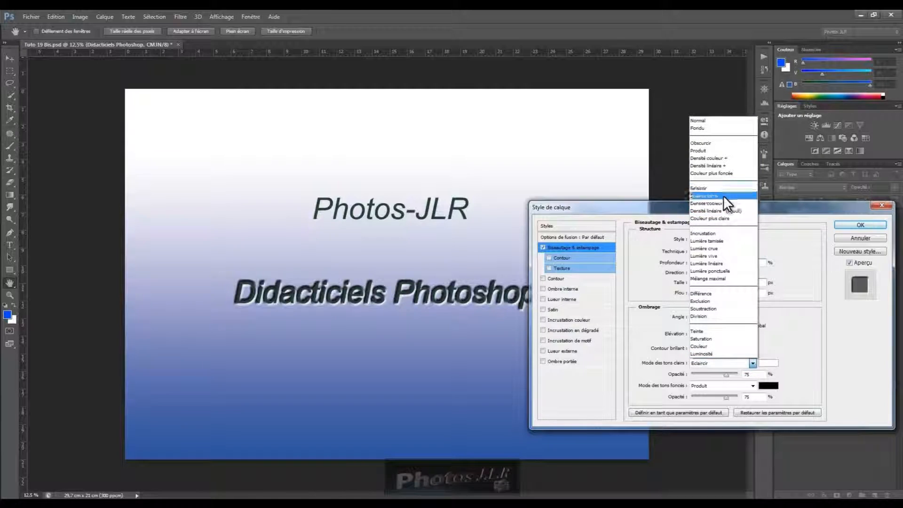
{"action": "left_click", "coordinate": [707, 219]}
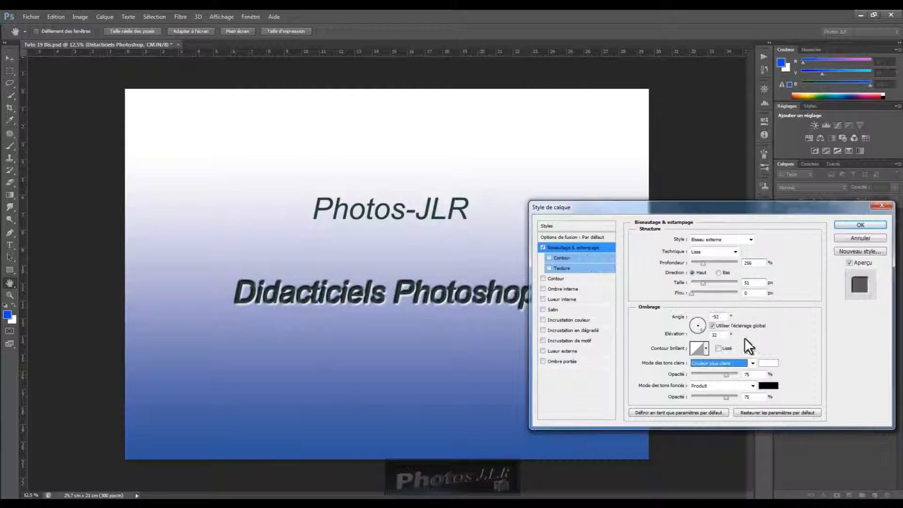
{"action": "left_click", "coordinate": [754, 363]}
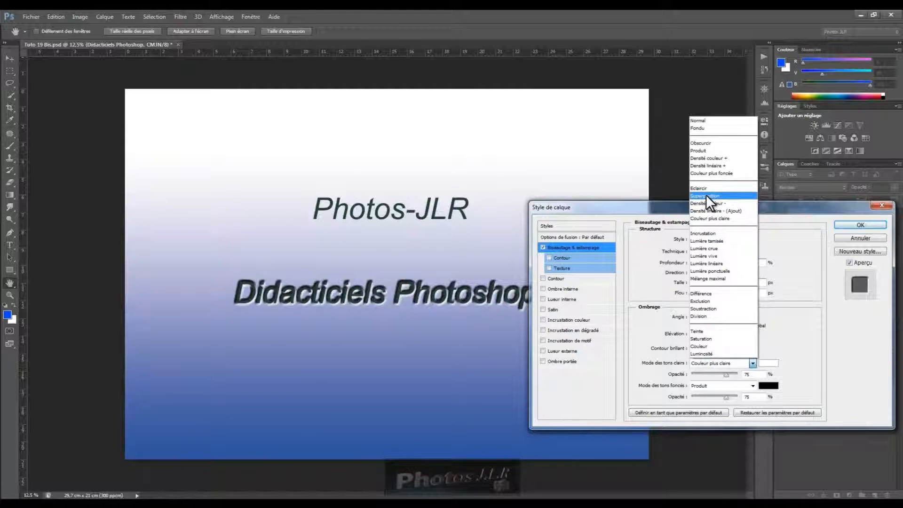
{"action": "left_click", "coordinate": [706, 195]}
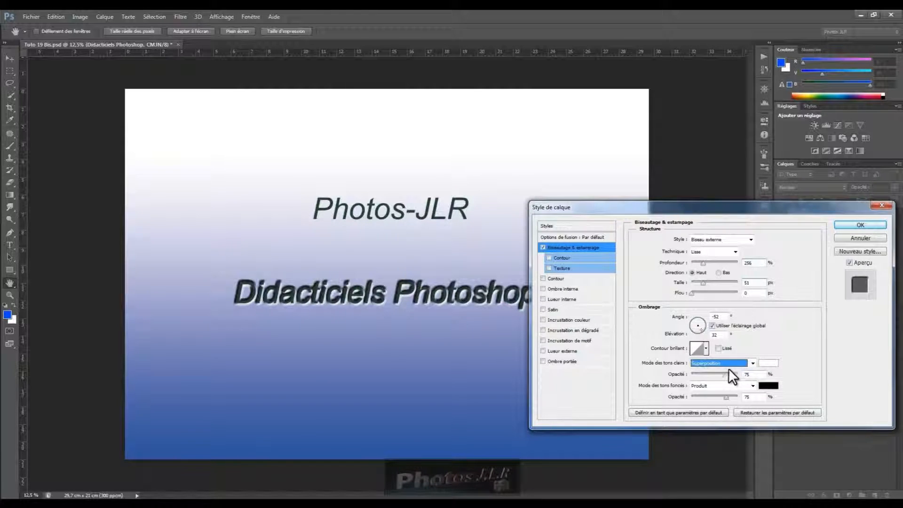
{"action": "left_click", "coordinate": [753, 363]}
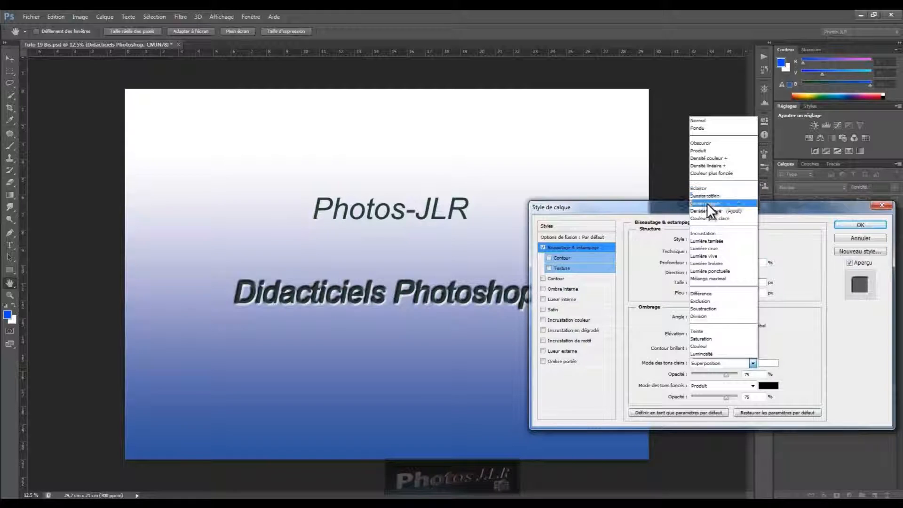
{"action": "left_click", "coordinate": [715, 187]}
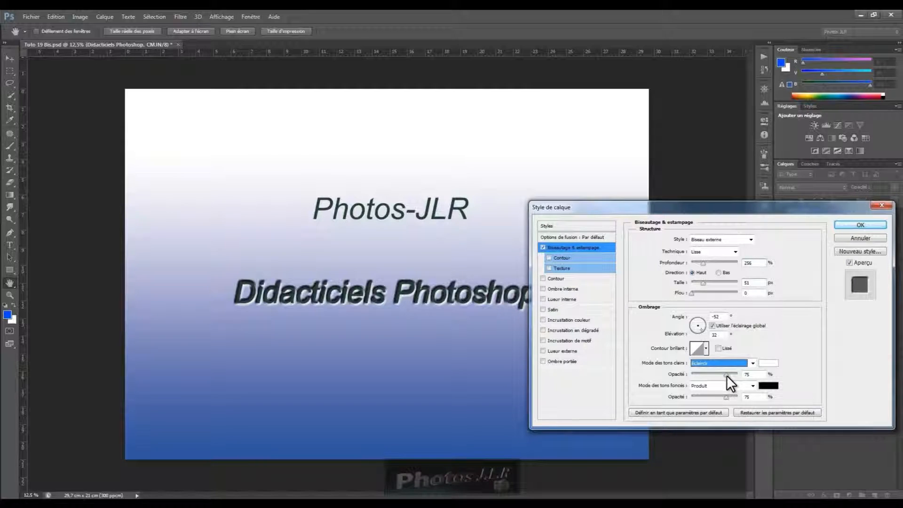
- Try a highlight Opacité of 100 % and 0 % for the bevel before settling on 73 %
{"action": "mouse_move", "coordinate": [725, 374]}
{"action": "left_mouse_down"}
{"action": "mouse_move", "coordinate": [698, 374]}
{"action": "mouse_move", "coordinate": [734, 374]}
{"action": "left_mouse_up"}
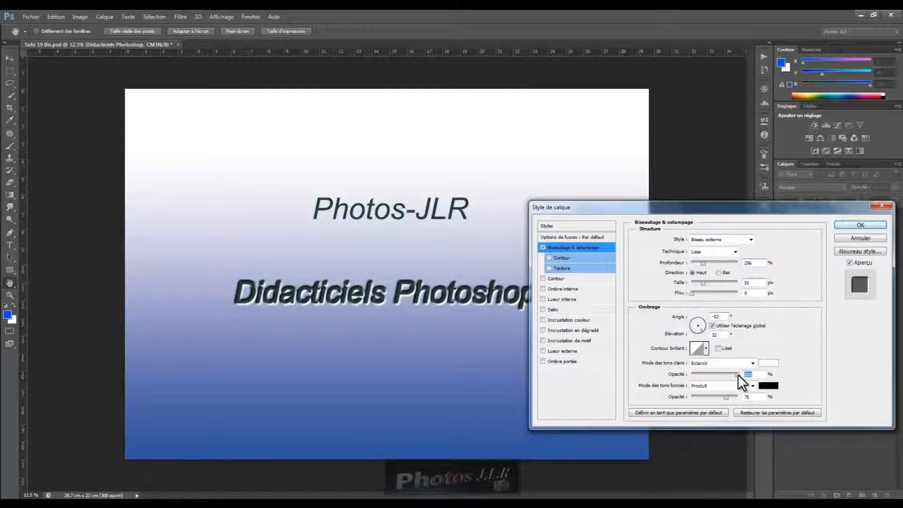
{"action": "left_click_drag", "start_coordinate": [736, 374], "coordinate": [669, 374]}
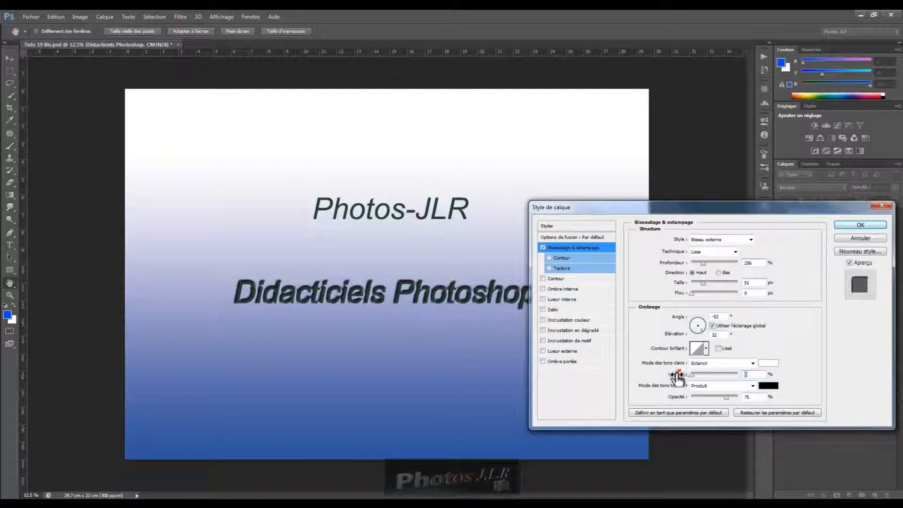
{"action": "mouse_move", "coordinate": [677, 376]}
{"action": "left_mouse_down"}
{"action": "mouse_move", "coordinate": [699, 376]}
{"action": "mouse_move", "coordinate": [680, 372]}
{"action": "left_mouse_up"}
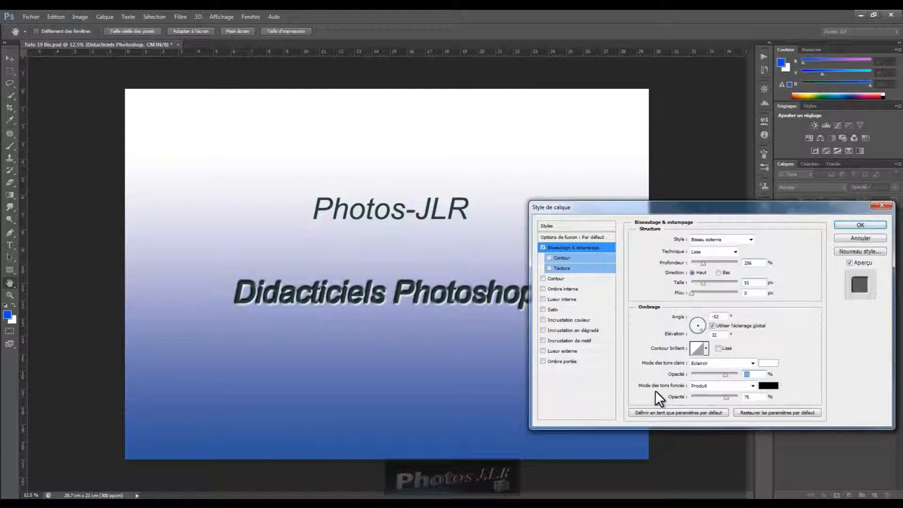
- Set the bevel's Mode des tons foncés to Obscurcir and lower its Opacité to about 40 %
{"action": "left_click", "coordinate": [752, 386]}
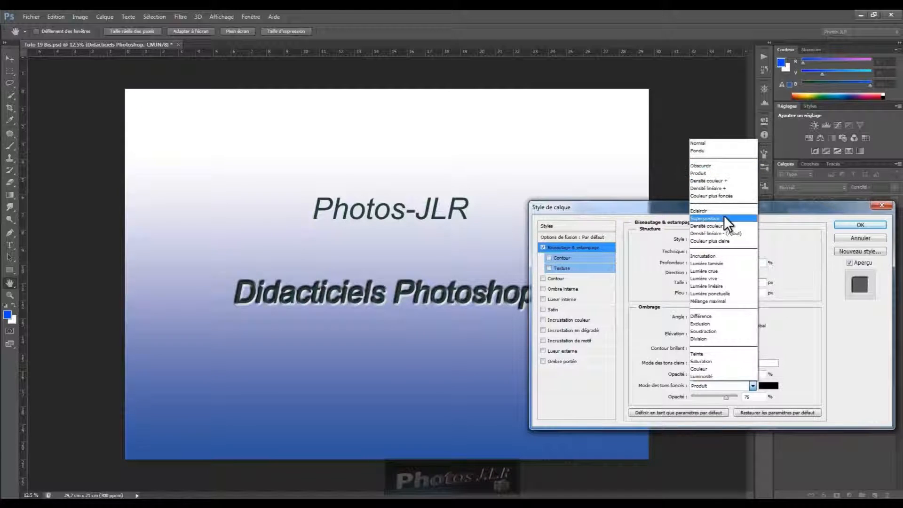
{"action": "left_click", "coordinate": [703, 165]}
{"action": "left_click", "coordinate": [704, 164]}
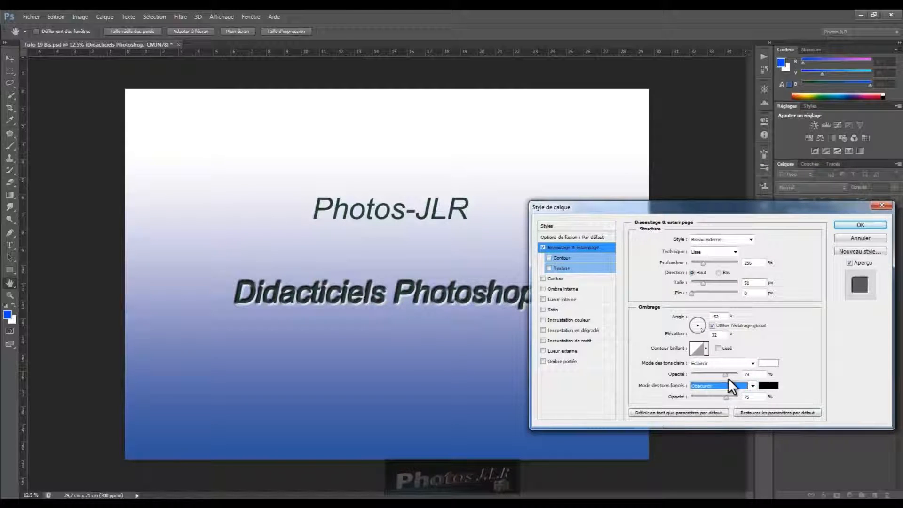
{"action": "left_click_drag", "start_coordinate": [726, 396], "coordinate": [709, 399]}
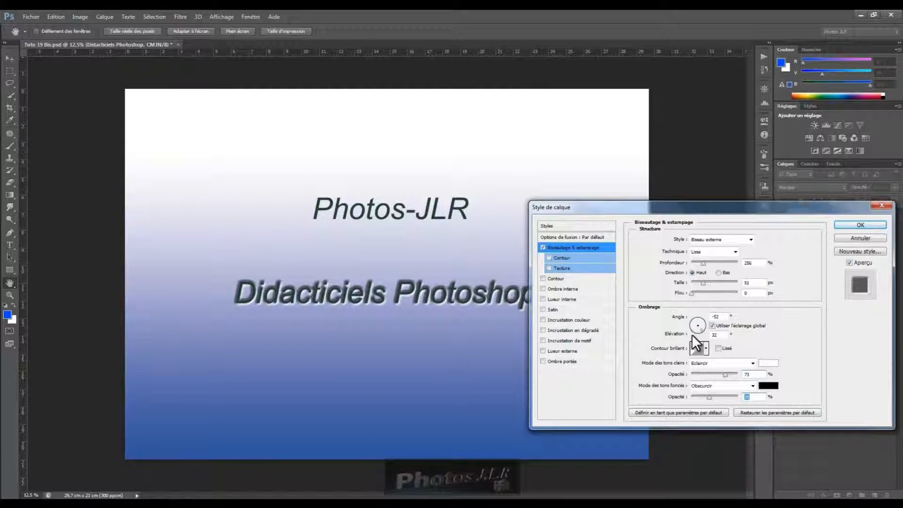
- Enable the Contour option of the bevel and keep the linear preset as its contour shape
{"action": "left_click", "coordinate": [558, 257]}
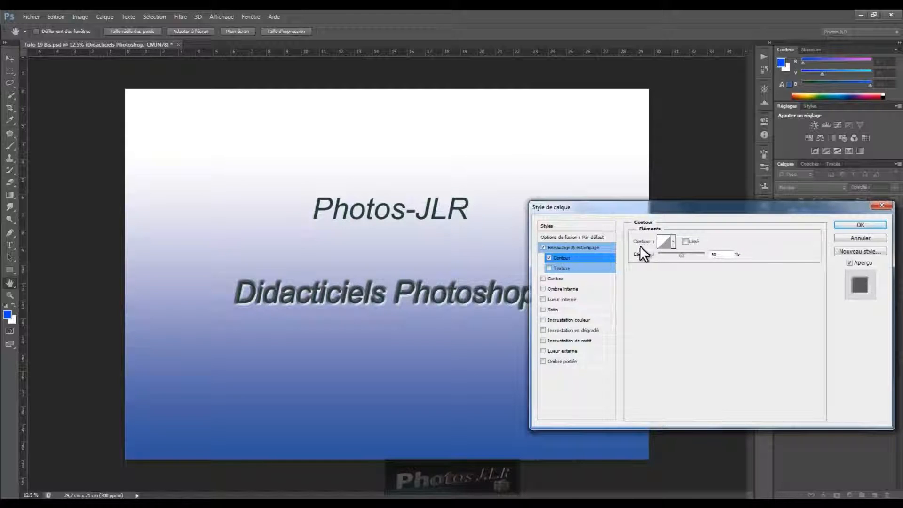
{"action": "left_click", "coordinate": [673, 240]}
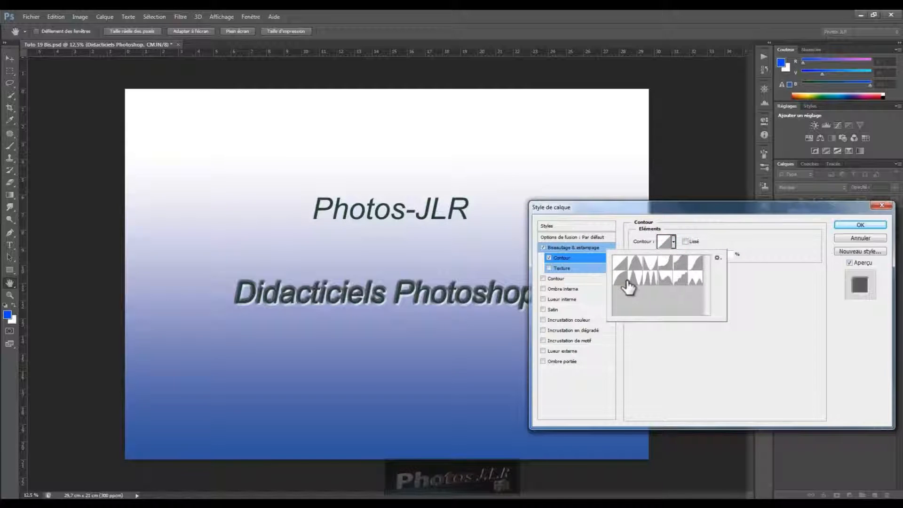
{"action": "left_click", "coordinate": [622, 265]}
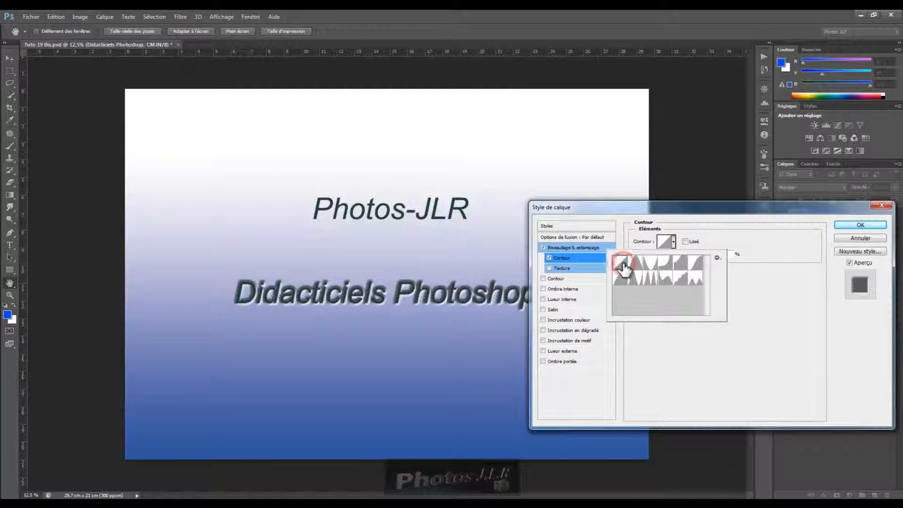
{"action": "left_click", "coordinate": [769, 243]}
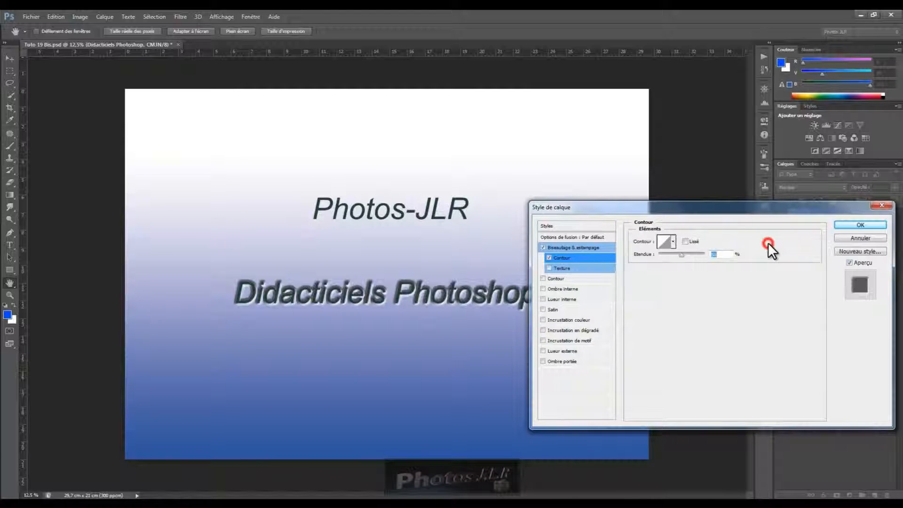
- Try Lissé on the bevel contour, leave it off, and lower the Etendue below 50 %
{"action": "left_click", "coordinate": [684, 241]}
{"action": "left_click", "coordinate": [684, 240]}
{"action": "mouse_move", "coordinate": [681, 255]}
{"action": "left_mouse_down"}
{"action": "mouse_move", "coordinate": [659, 256]}
{"action": "mouse_move", "coordinate": [673, 255]}
{"action": "left_mouse_up"}
- Enable the bevel's Texture after comparing it on and off, raising Echelle to 295 % and lowering the Relief
{"action": "left_click", "coordinate": [563, 267]}
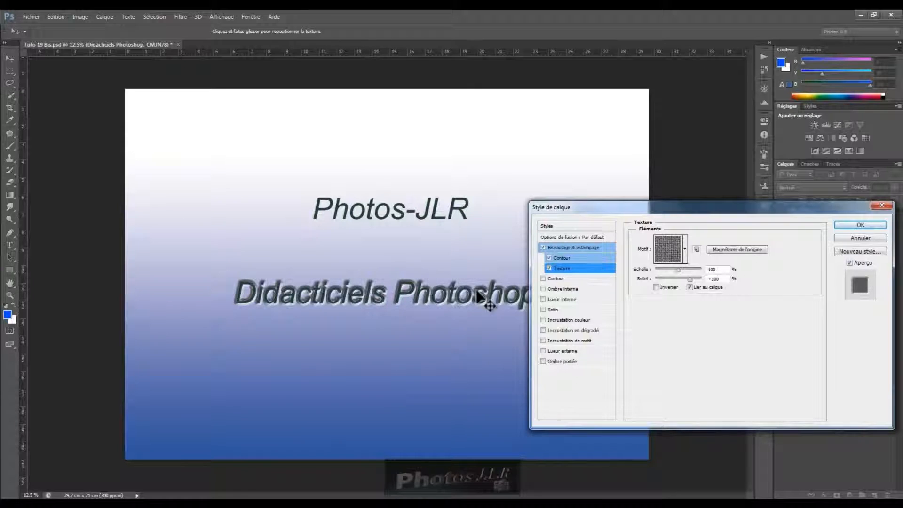
{"action": "left_click", "coordinate": [549, 268]}
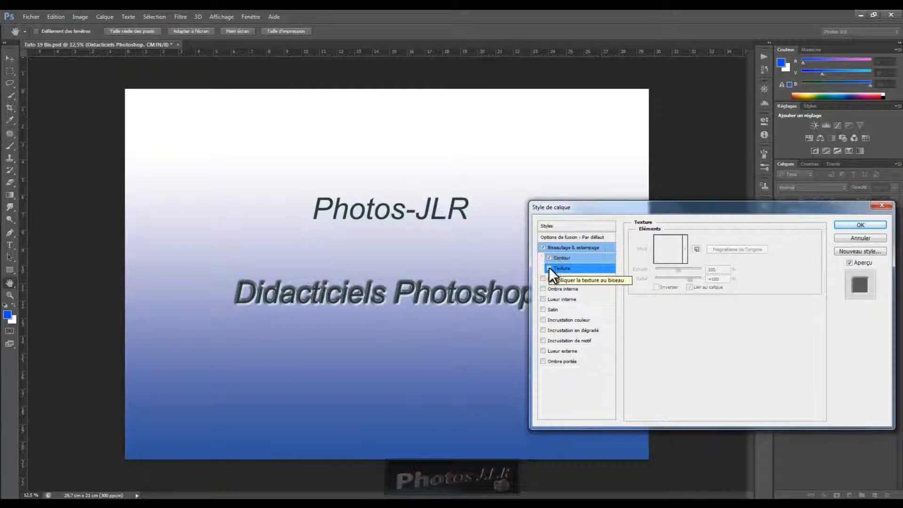
{"action": "left_click", "coordinate": [549, 268]}
{"action": "left_click", "coordinate": [548, 267]}
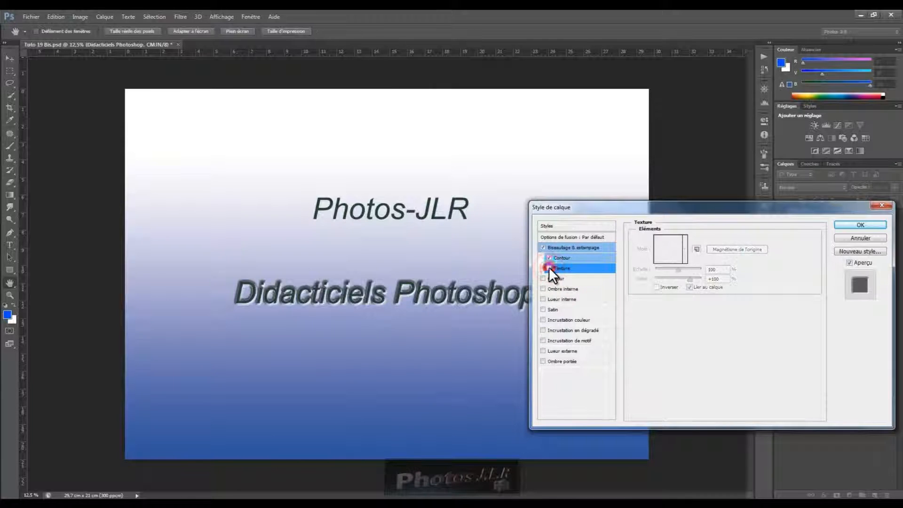
{"action": "left_click", "coordinate": [548, 267]}
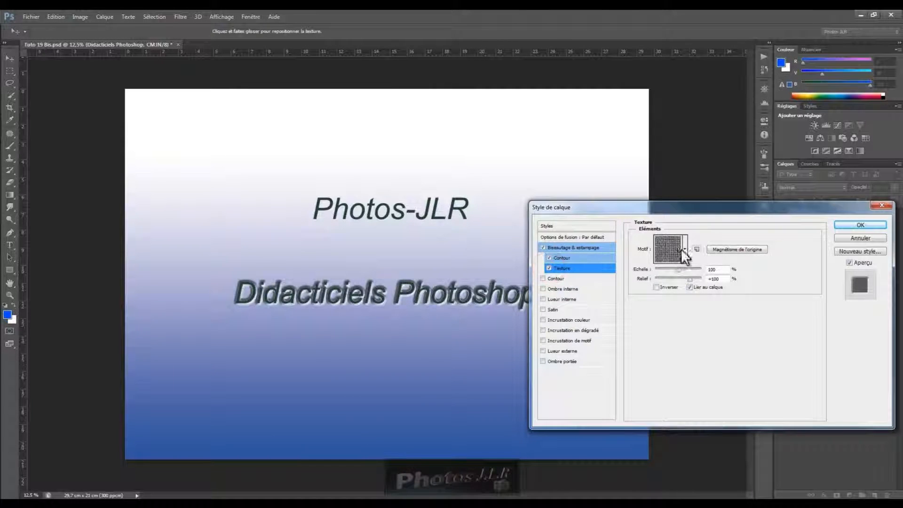
{"action": "left_click_drag", "start_coordinate": [678, 270], "coordinate": [683, 269]}
{"action": "mouse_move", "coordinate": [687, 279]}
{"action": "left_mouse_down"}
{"action": "mouse_move", "coordinate": [697, 280]}
{"action": "mouse_move", "coordinate": [681, 281]}
{"action": "left_mouse_up"}
- Look through the pattern library options and choose the vertically streaked Motif in the third row for the texture
{"action": "left_click", "coordinate": [685, 248]}
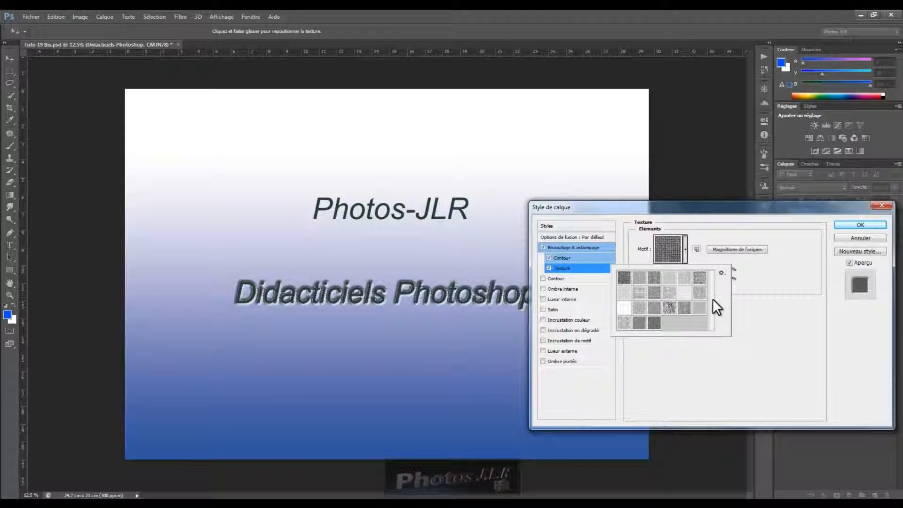
{"action": "left_click", "coordinate": [722, 273]}
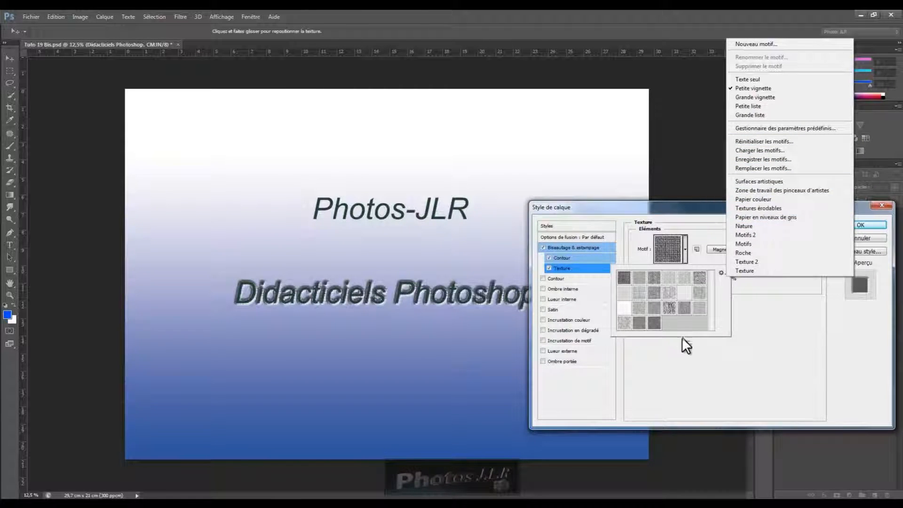
{"action": "left_click", "coordinate": [792, 326]}
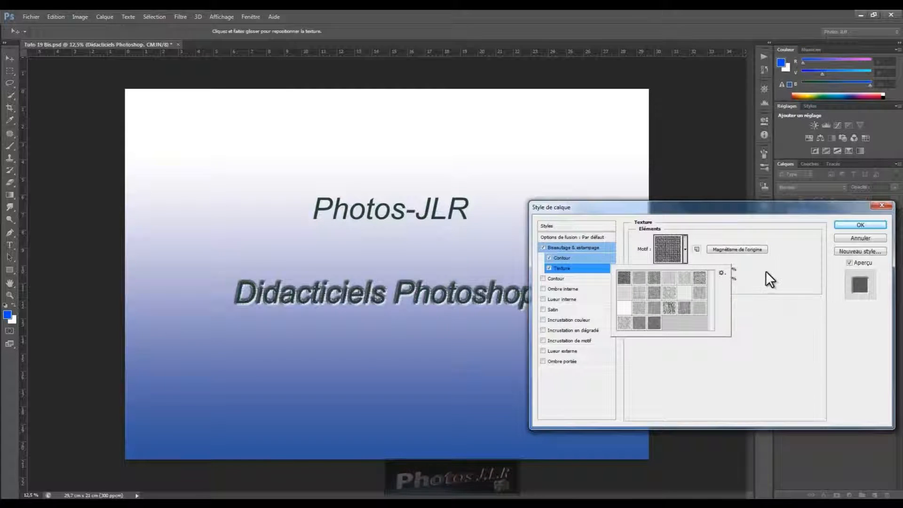
{"action": "left_click", "coordinate": [669, 308]}
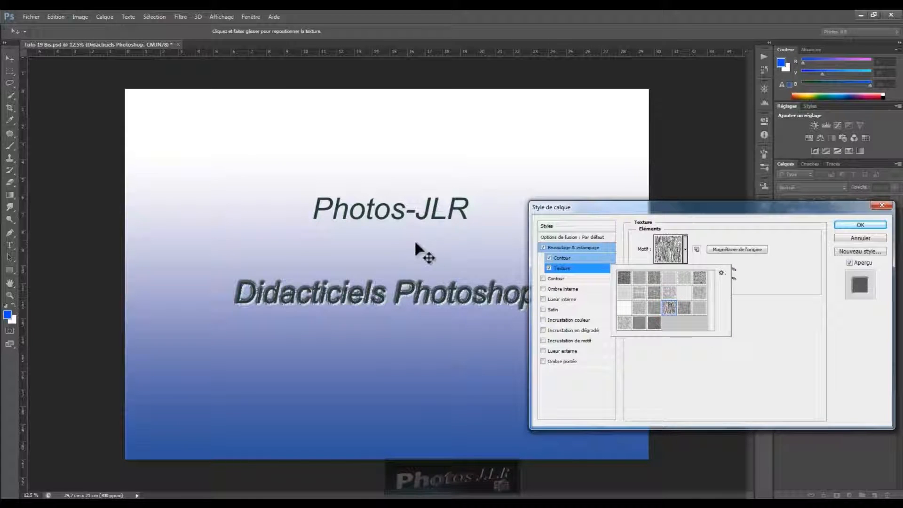
{"action": "left_click", "coordinate": [771, 267]}
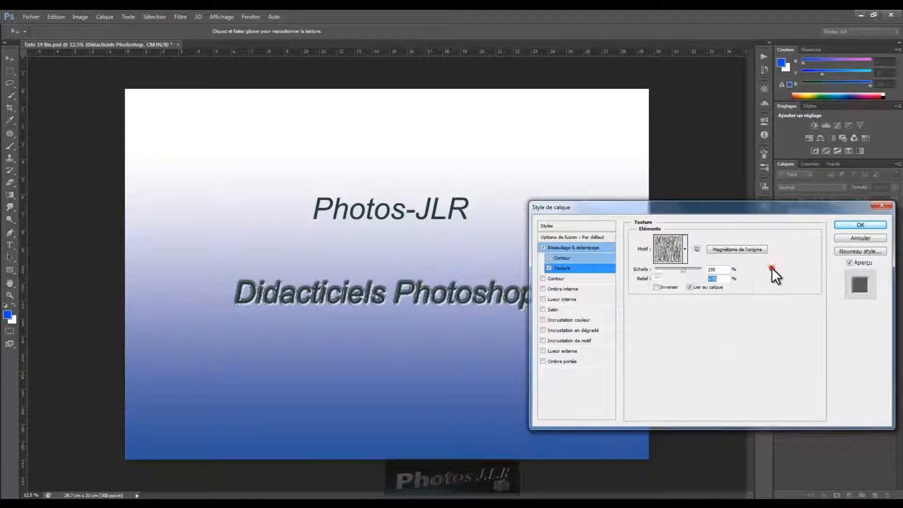
- Set the texture's Relief to +46 % and its Echelle to about 239 %
{"action": "left_click_drag", "start_coordinate": [686, 279], "coordinate": [676, 279]}
{"action": "left_click_drag", "start_coordinate": [683, 268], "coordinate": [682, 267]}
{"action": "left_click_drag", "start_coordinate": [681, 267], "coordinate": [682, 267]}
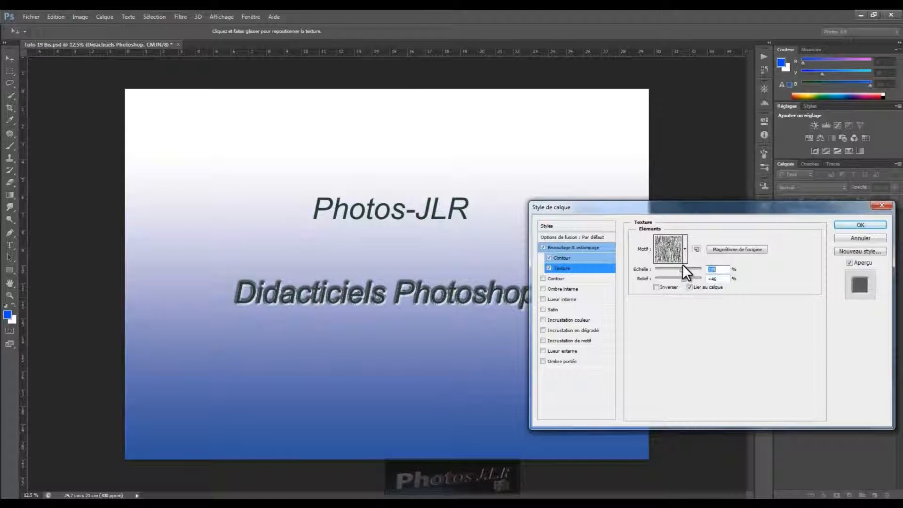
- Compare the texture with Lier au calque and Inverser on and off, ending with both options enabled
{"action": "left_click", "coordinate": [689, 288]}
{"action": "left_click", "coordinate": [655, 287]}
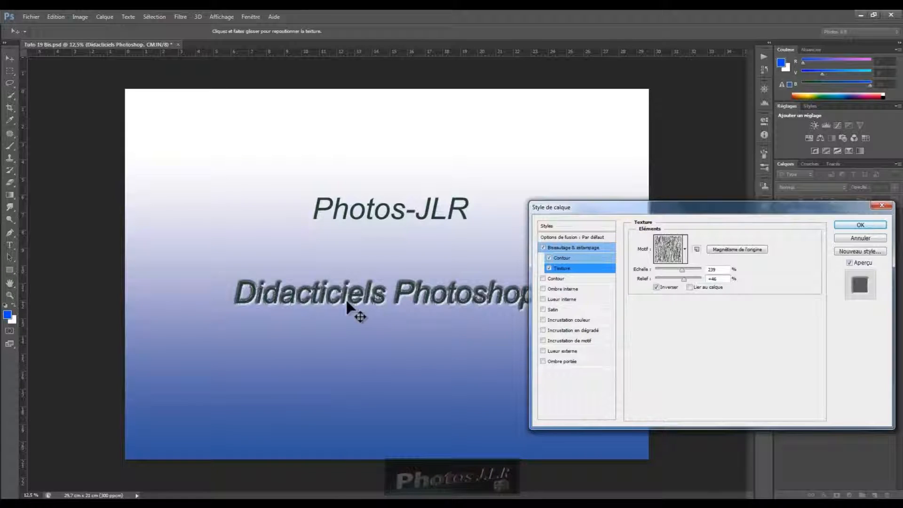
{"action": "left_click", "coordinate": [655, 286]}
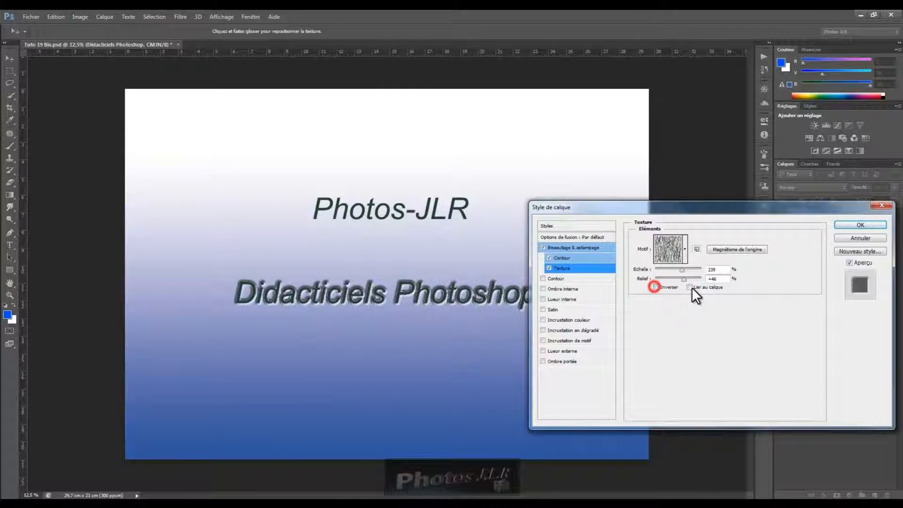
{"action": "left_click", "coordinate": [689, 287]}
{"action": "left_click", "coordinate": [656, 287]}
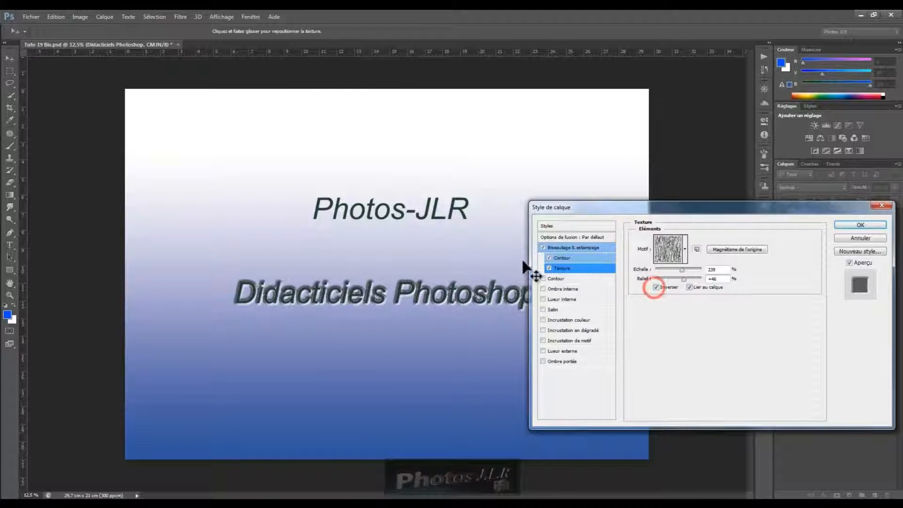